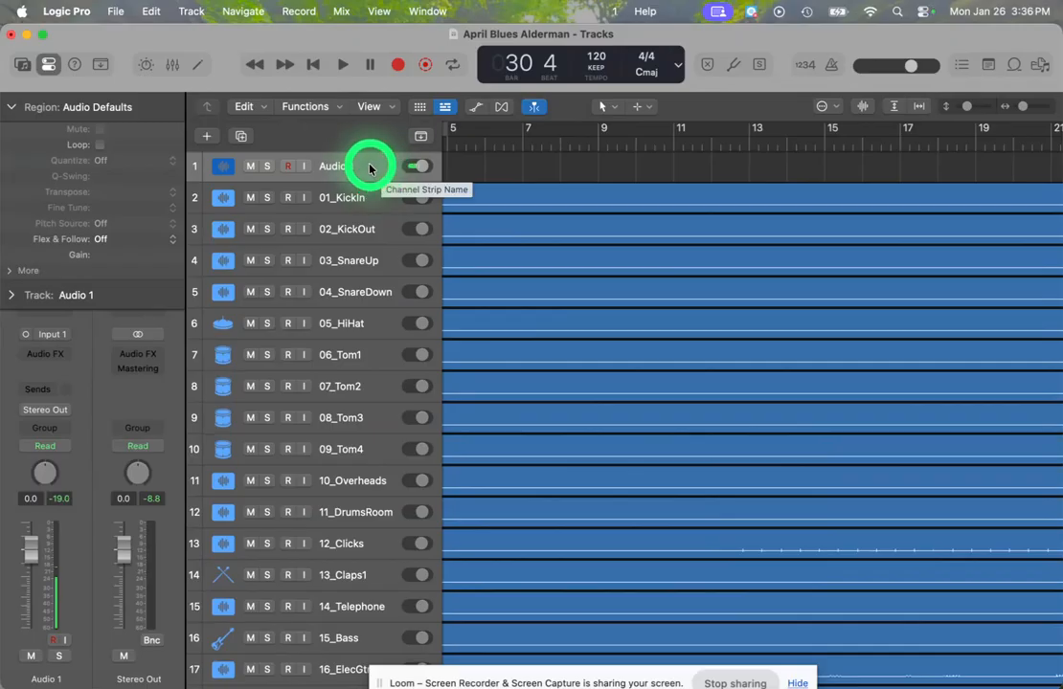
# Turn on input monitoring for the 03_SnareUp track and ignore the feedback warning.
pyautogui.scroll(-5, 592, 478)
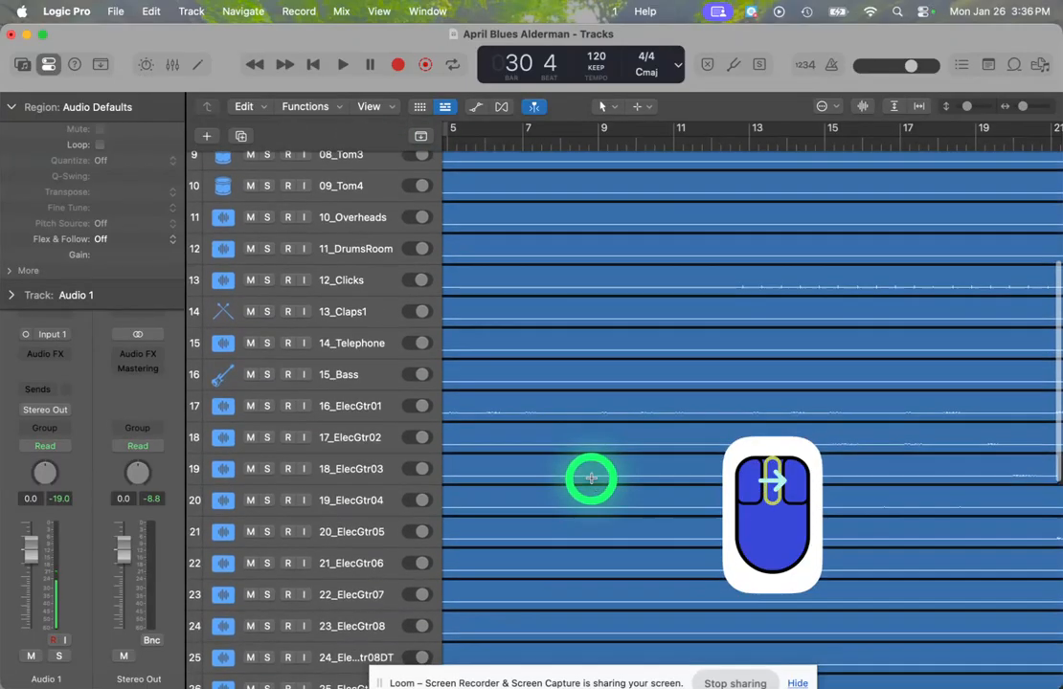
pyautogui.scroll(-5, 591, 479)
pyautogui.scroll(10, 594, 481)
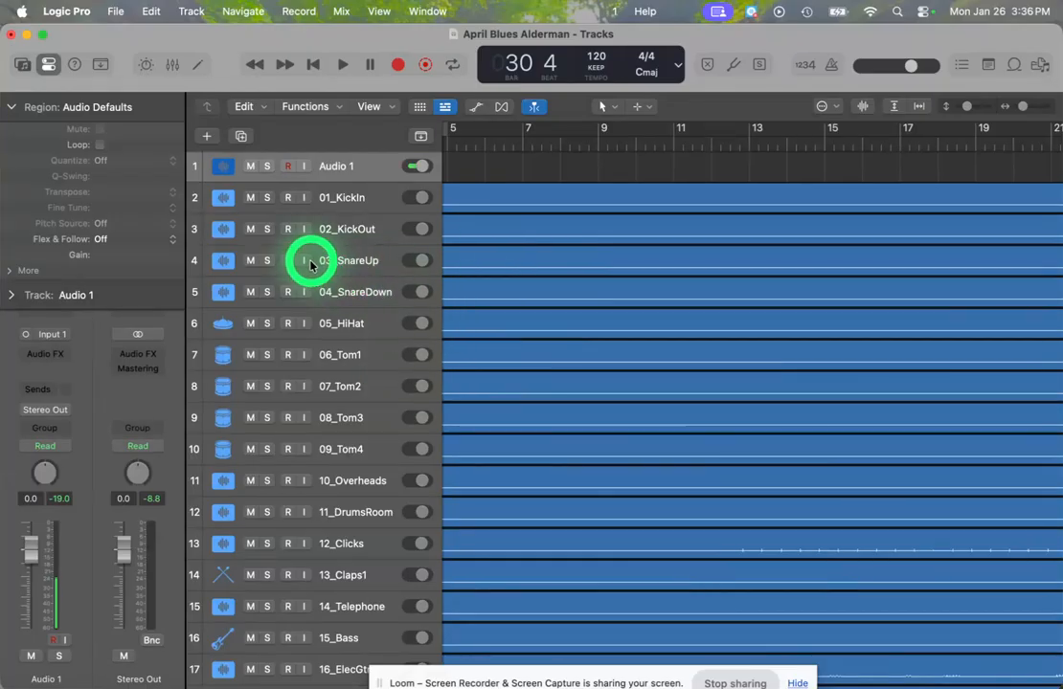
pyautogui.click(307, 261)
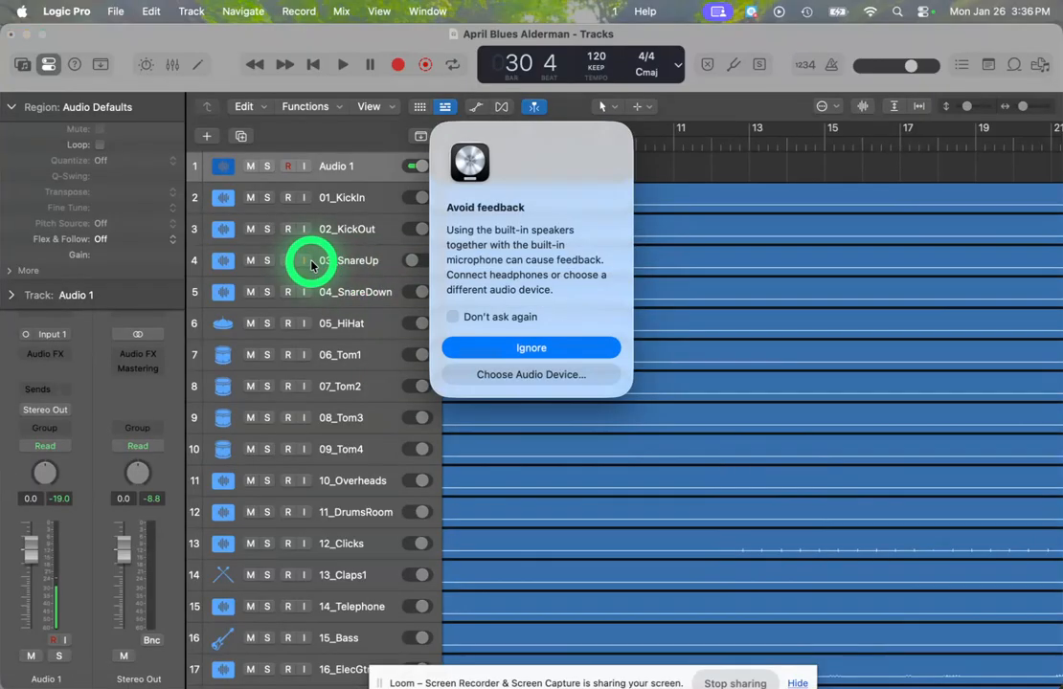
pyautogui.click(561, 358)
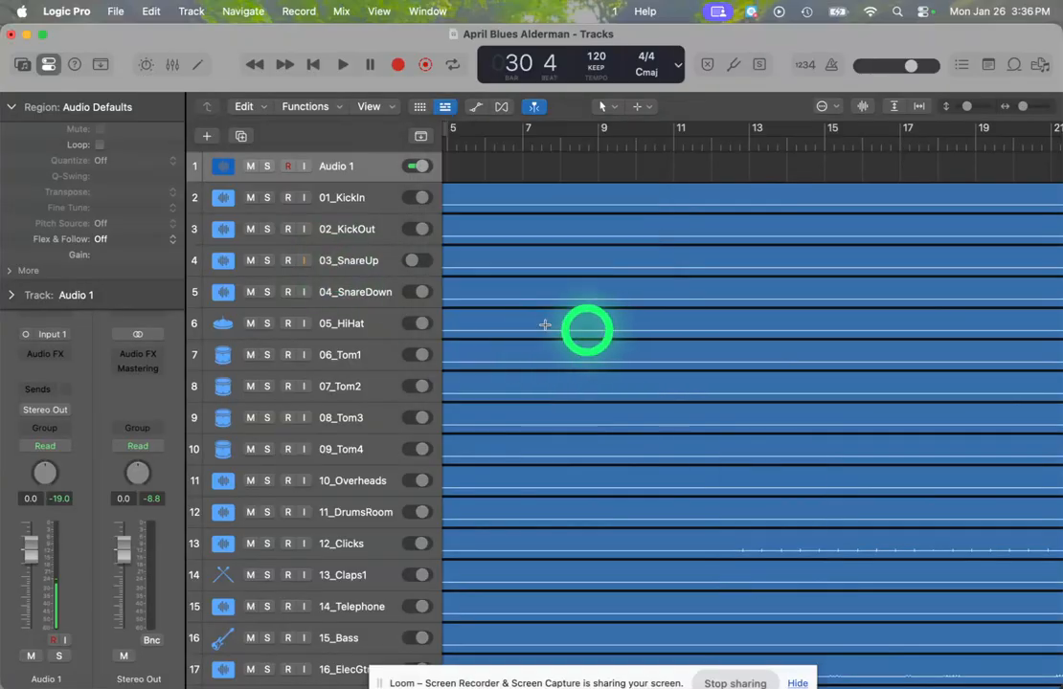
# Group the tracks from 03_SnareUp through 11_DrumsRoom into a new summing stack.
pyautogui.click(389, 266)
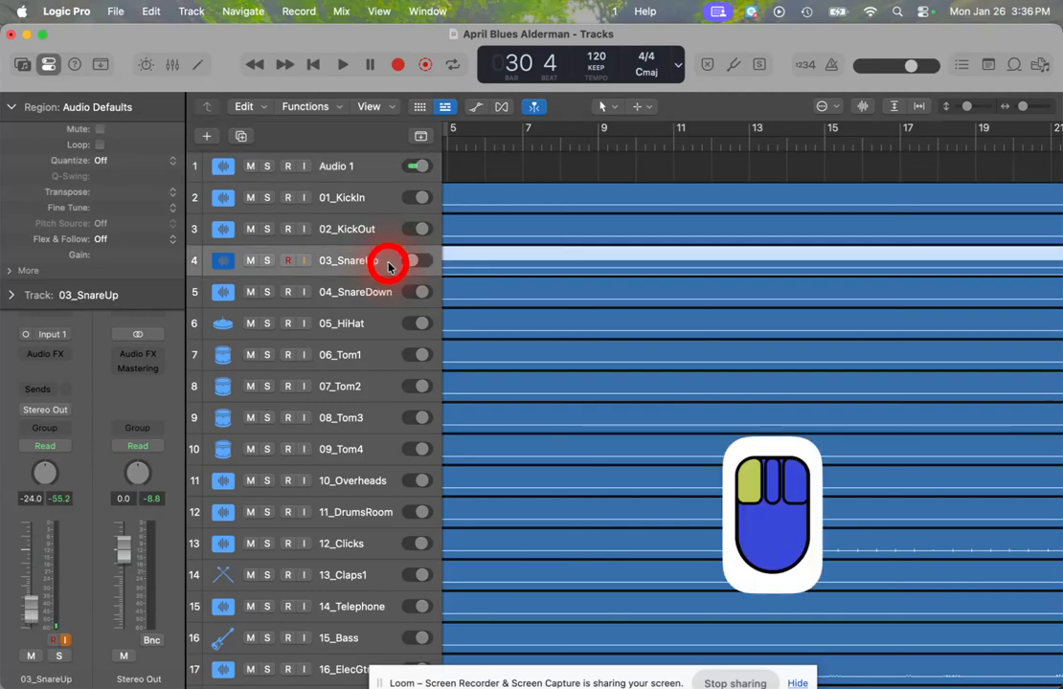
pyautogui.keyDown('shift'); pyautogui.click(380, 517); pyautogui.keyUp('shift')
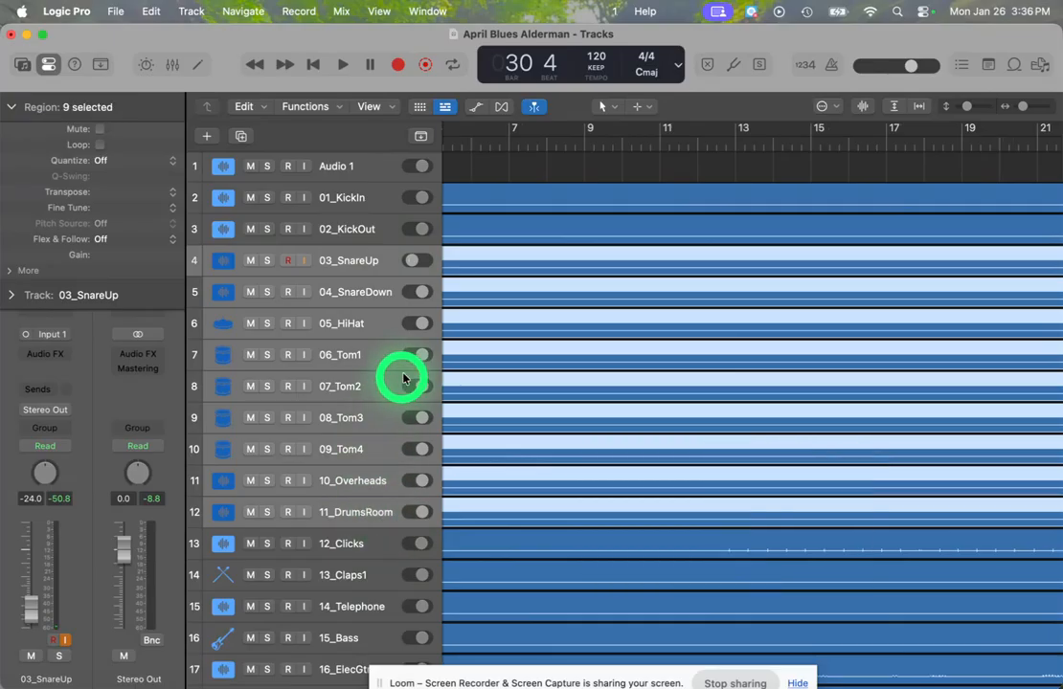
pyautogui.keyDown('ctrl'); pyautogui.click(380, 270); pyautogui.keyUp('ctrl')
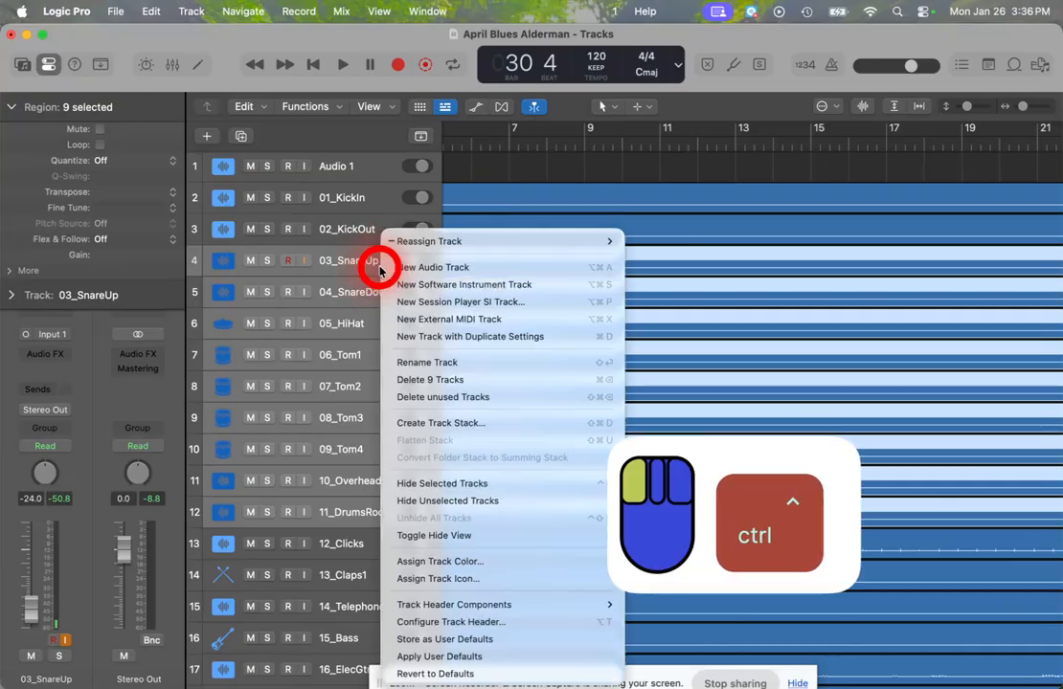
pyautogui.click(468, 423)
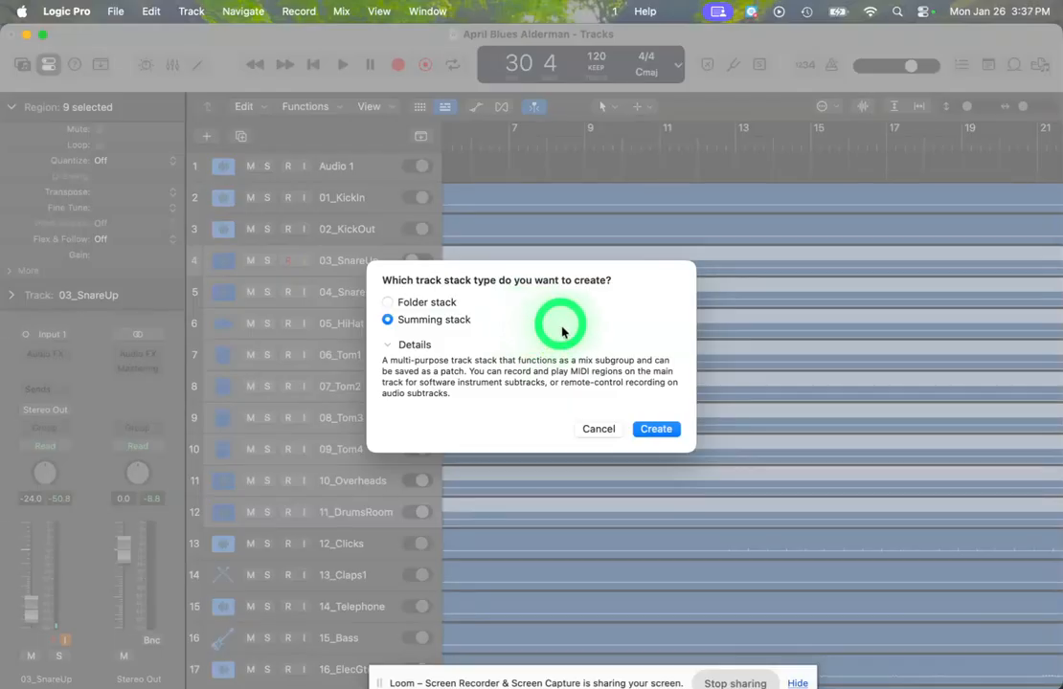
pyautogui.click(649, 429)
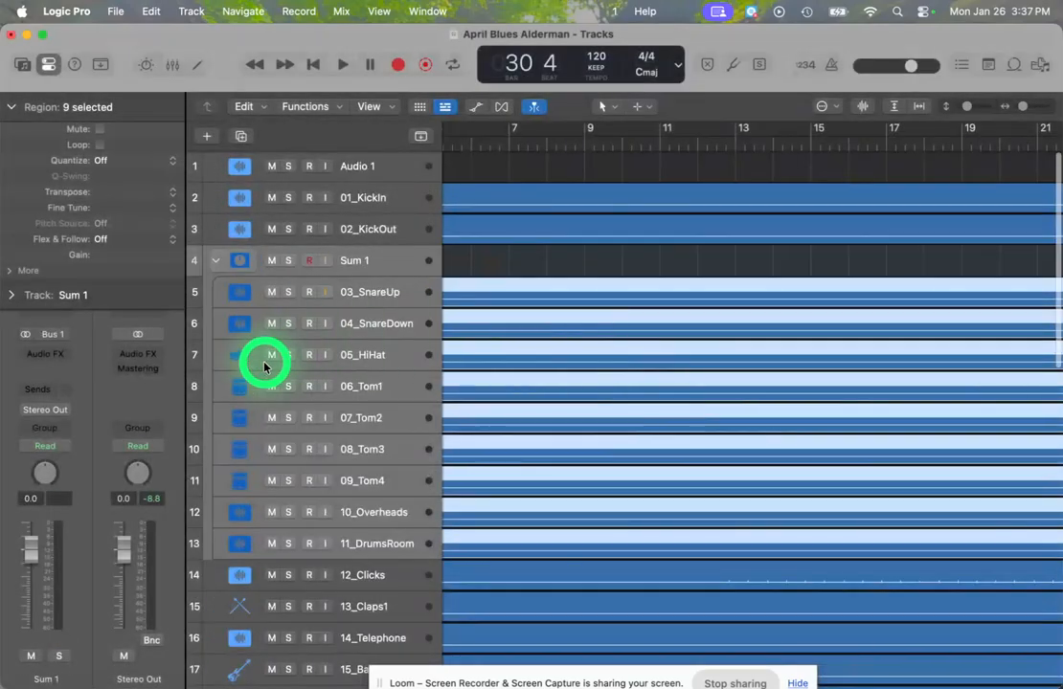
# Rename the new drum summing stack to "Drum Submix" and collapse it.
pyautogui.click(379, 266)
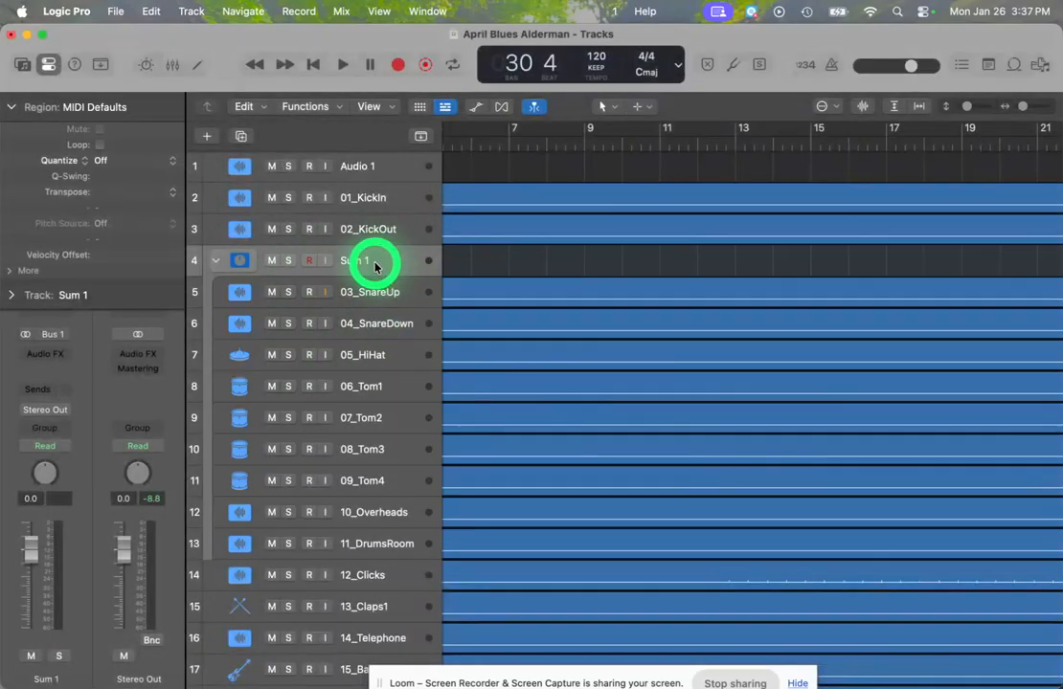
pyautogui.doubleClick(360, 262)
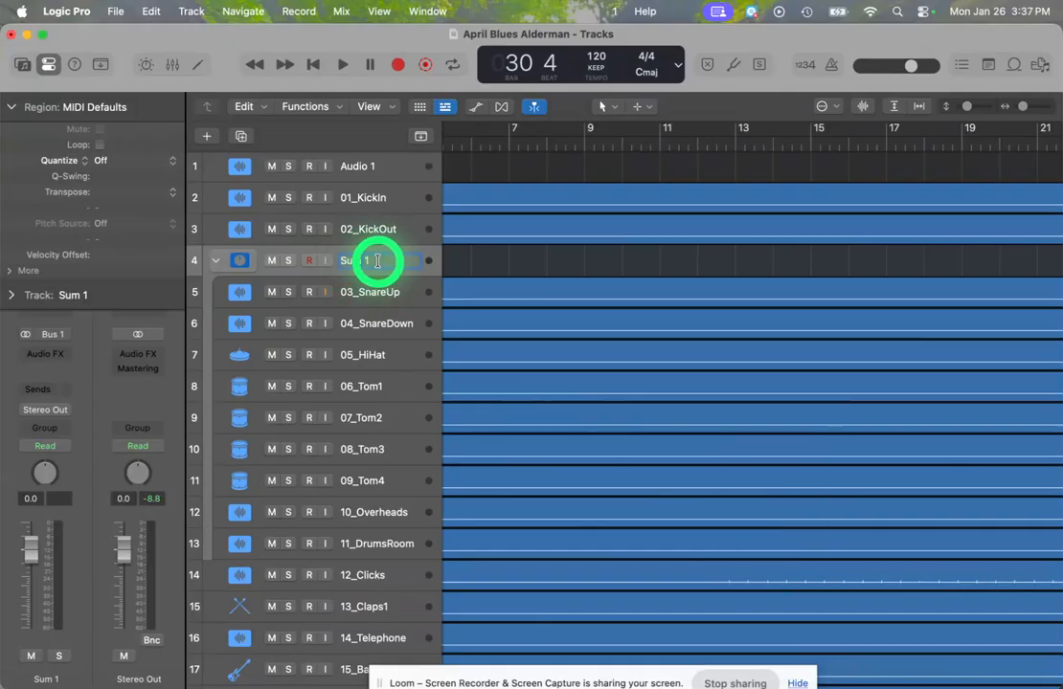
pyautogui.click(382, 262)
pyautogui.moveTo(379, 261); pyautogui.dragTo(337, 258)
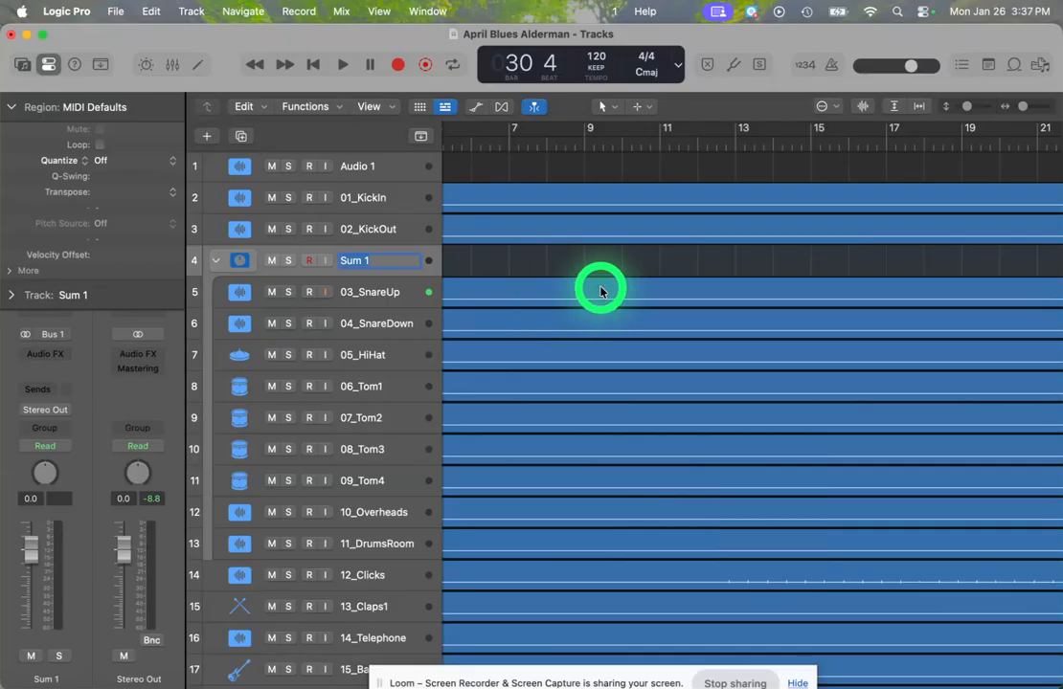
pyautogui.write('Drum Submix')
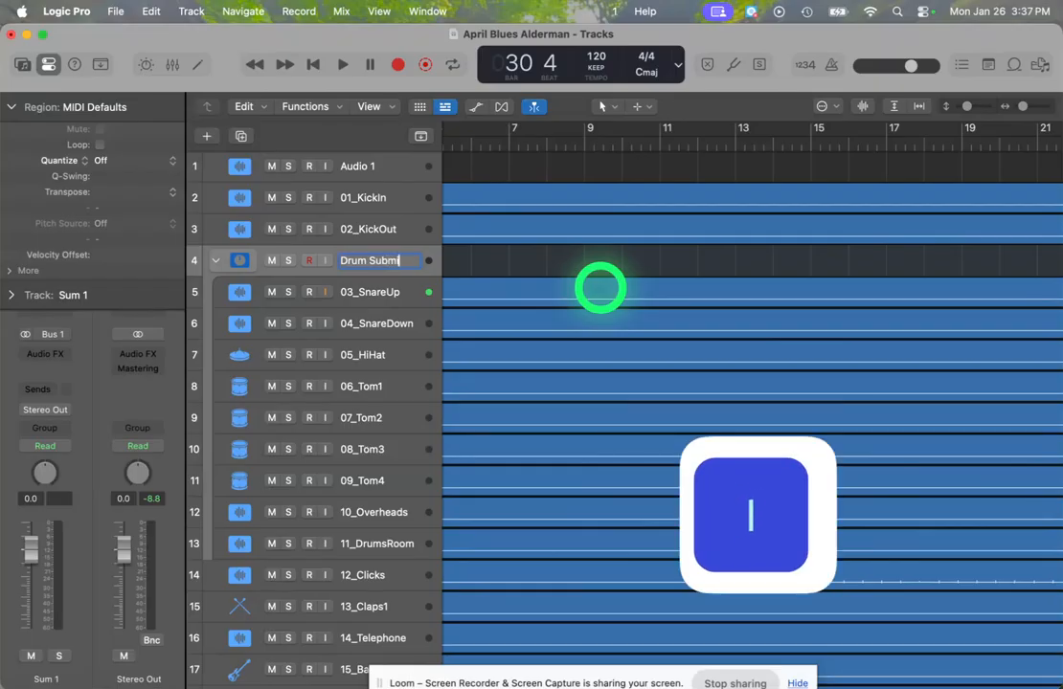
pyautogui.press('Return')
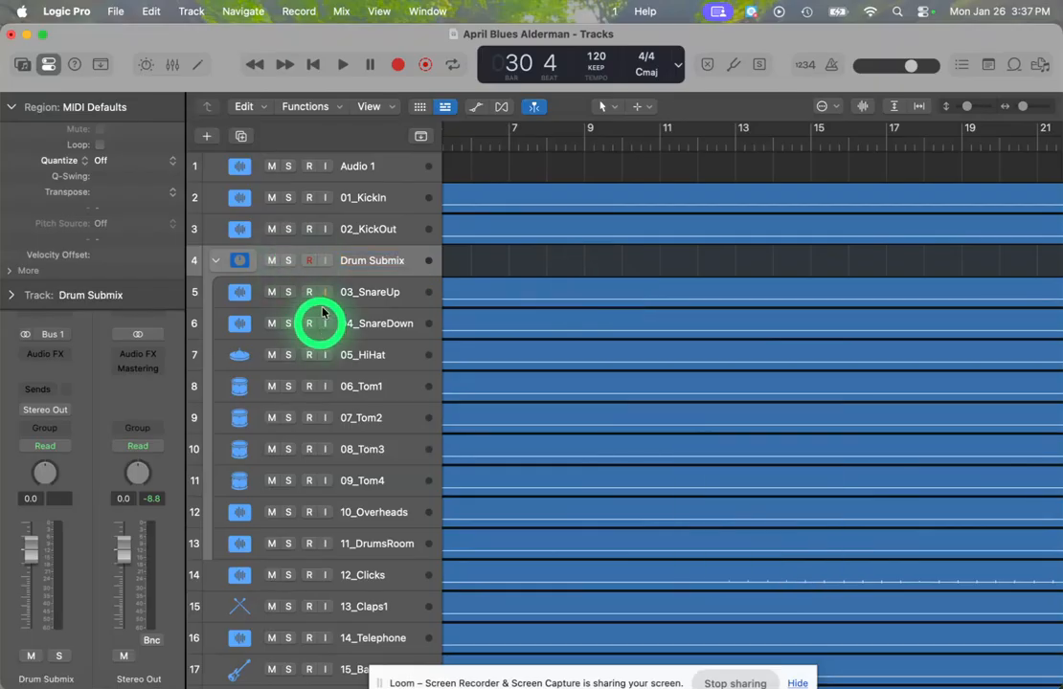
pyautogui.click(214, 265)
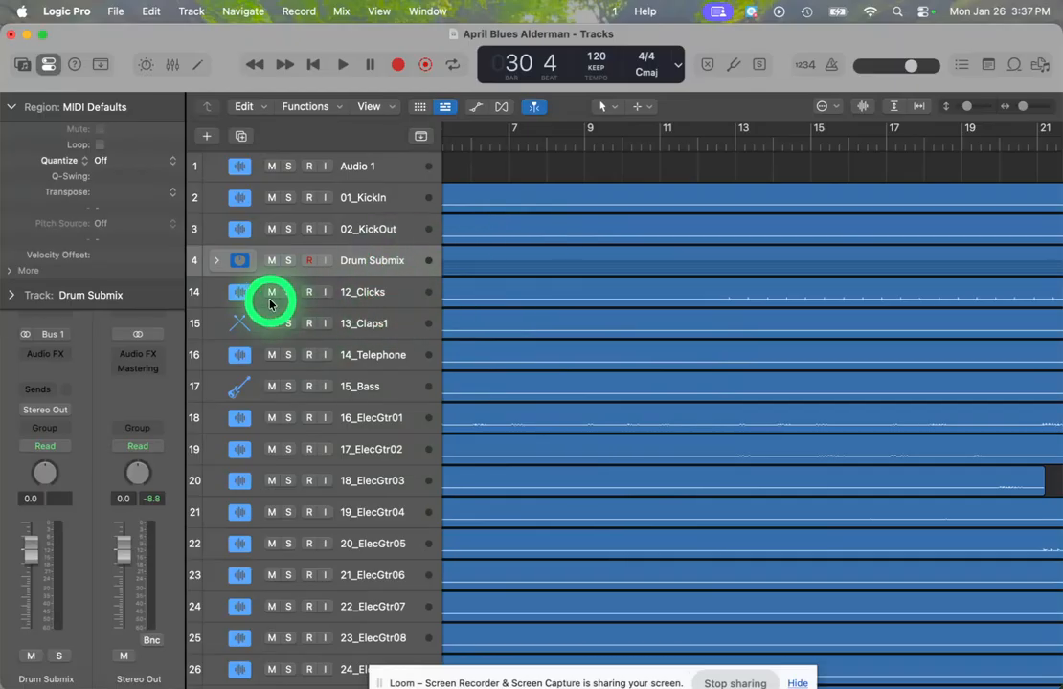
# Mute the 12_Clicks track and group 12_Clicks, 13_Claps1 and 14_Telephone into a new summing stack.
pyautogui.click(271, 299)
pyautogui.click(215, 304)
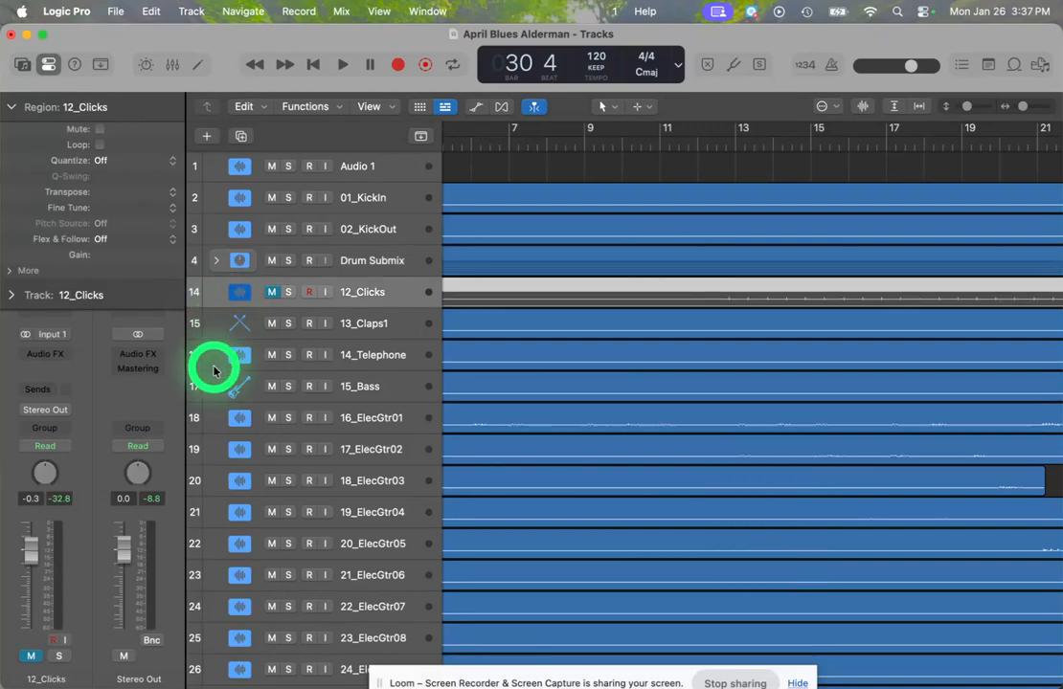
pyautogui.keyDown('shift'); pyautogui.click(215, 367); pyautogui.keyUp('shift')
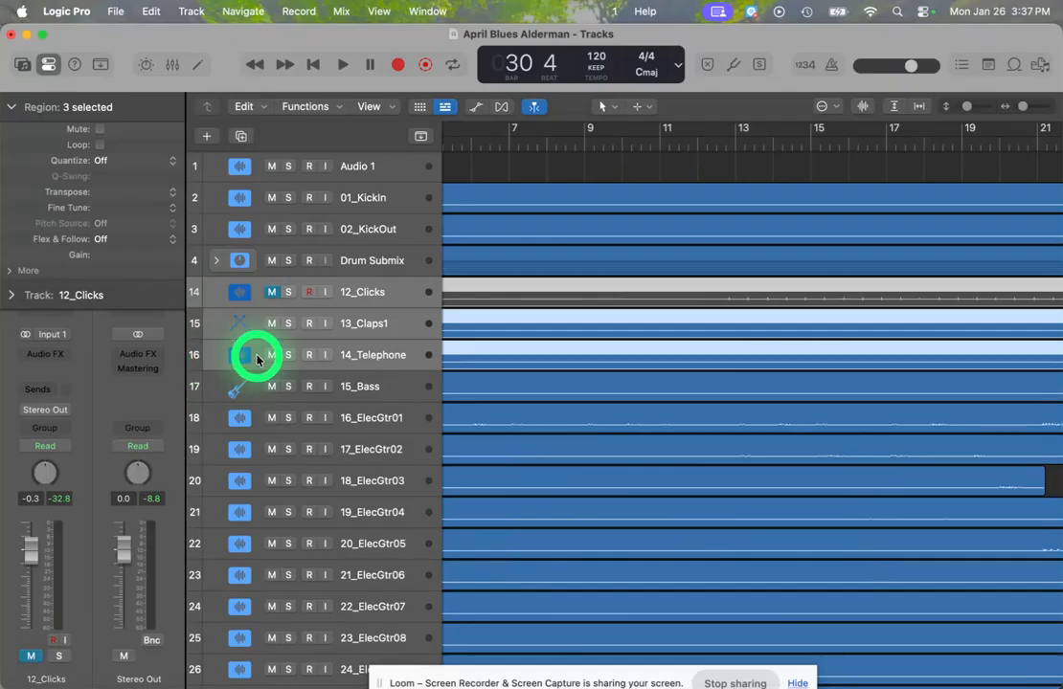
pyautogui.keyDown('ctrl'); pyautogui.click(213, 322); pyautogui.keyUp('ctrl')
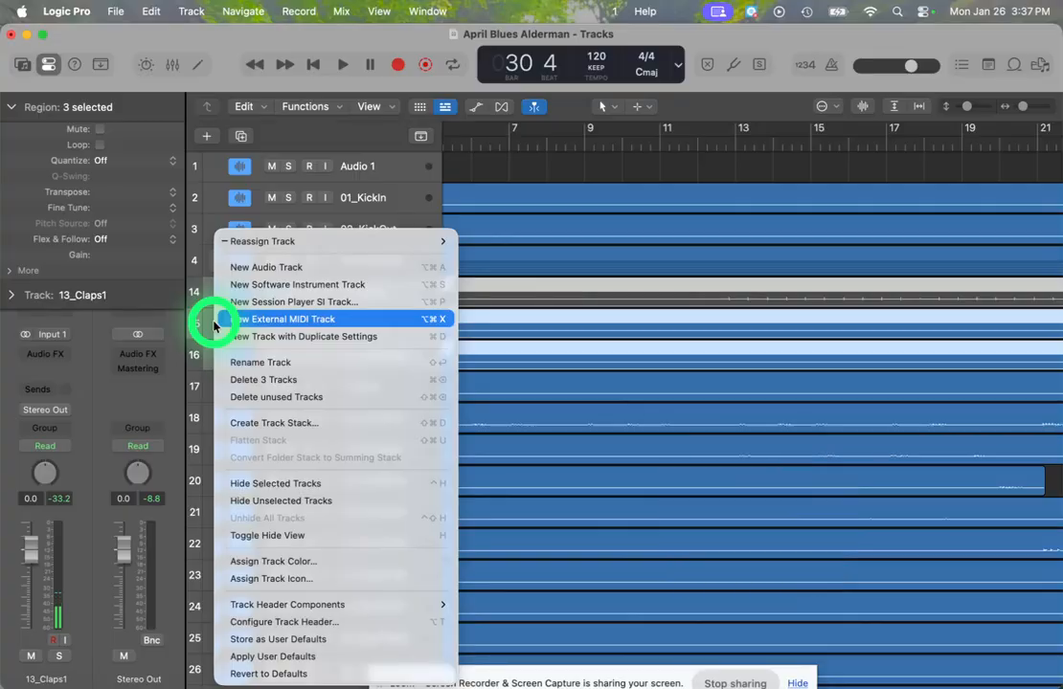
pyautogui.click(285, 425)
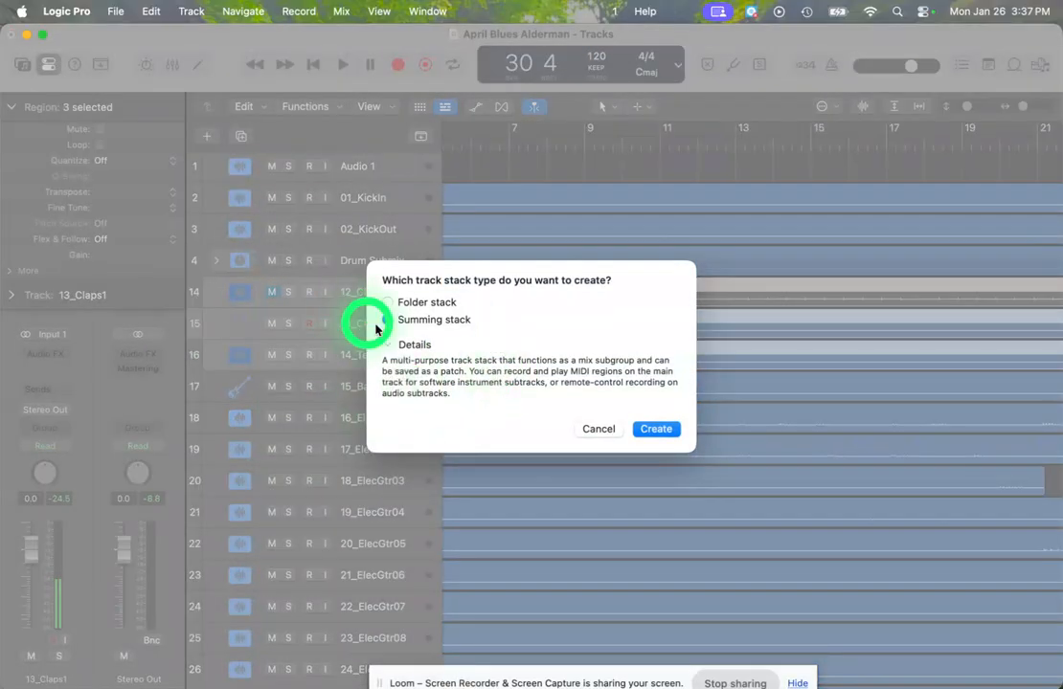
pyautogui.click(667, 439)
pyautogui.click(660, 435)
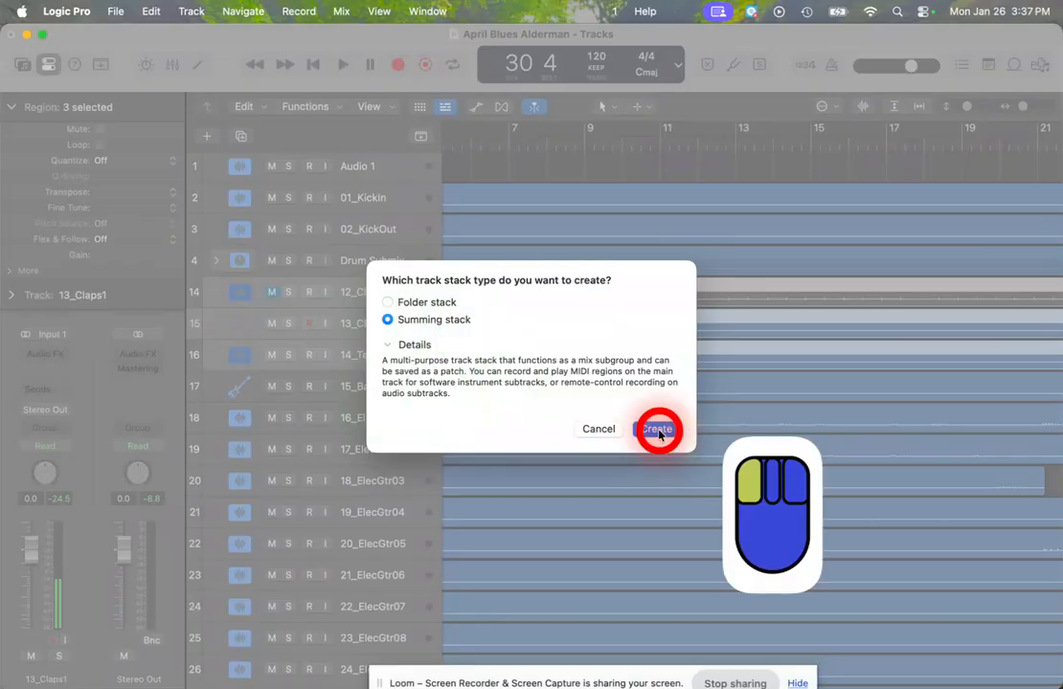
# Rename the stack holding the clicks, claps and telephone tracks to "Clicks Clacks and telly" and collapse it.
pyautogui.click(370, 295)
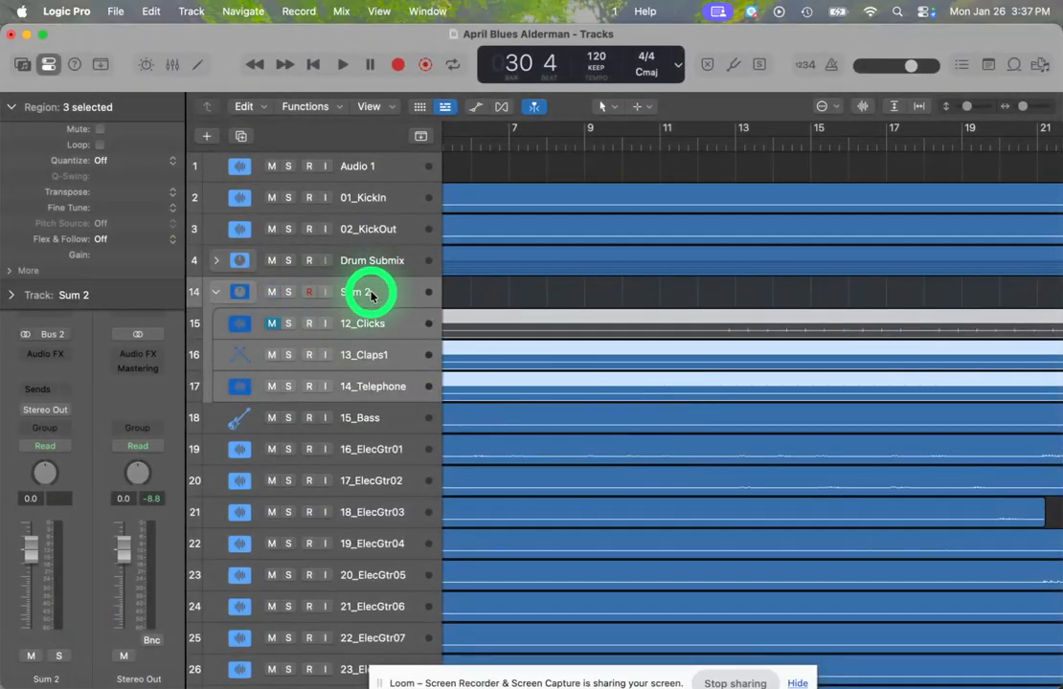
pyautogui.doubleClick(369, 293)
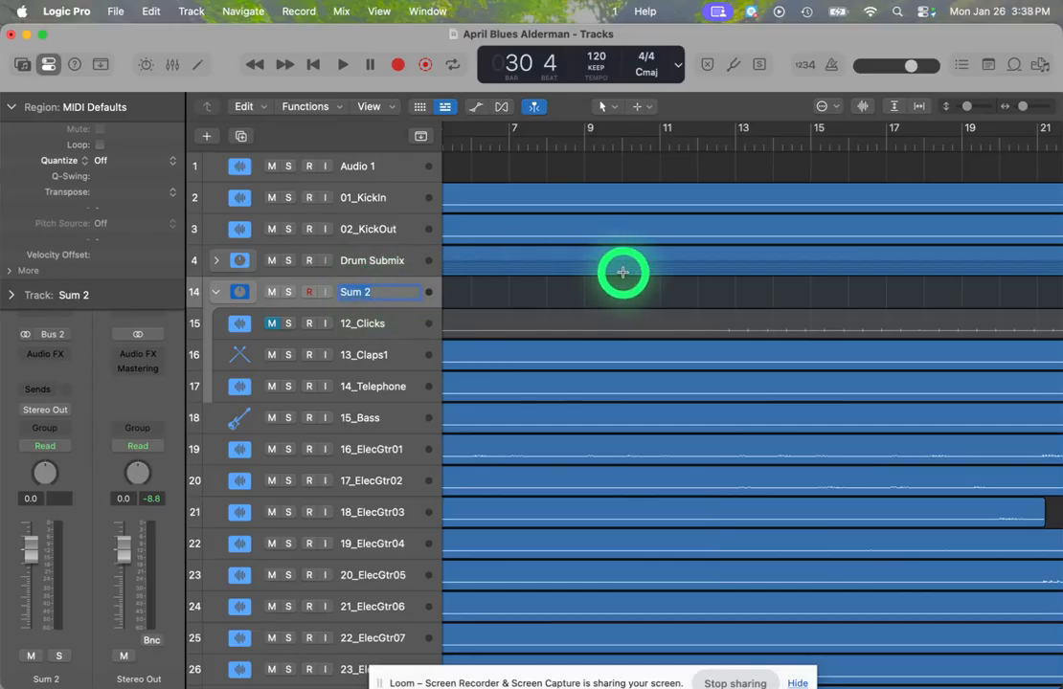
pyautogui.write('Clic')
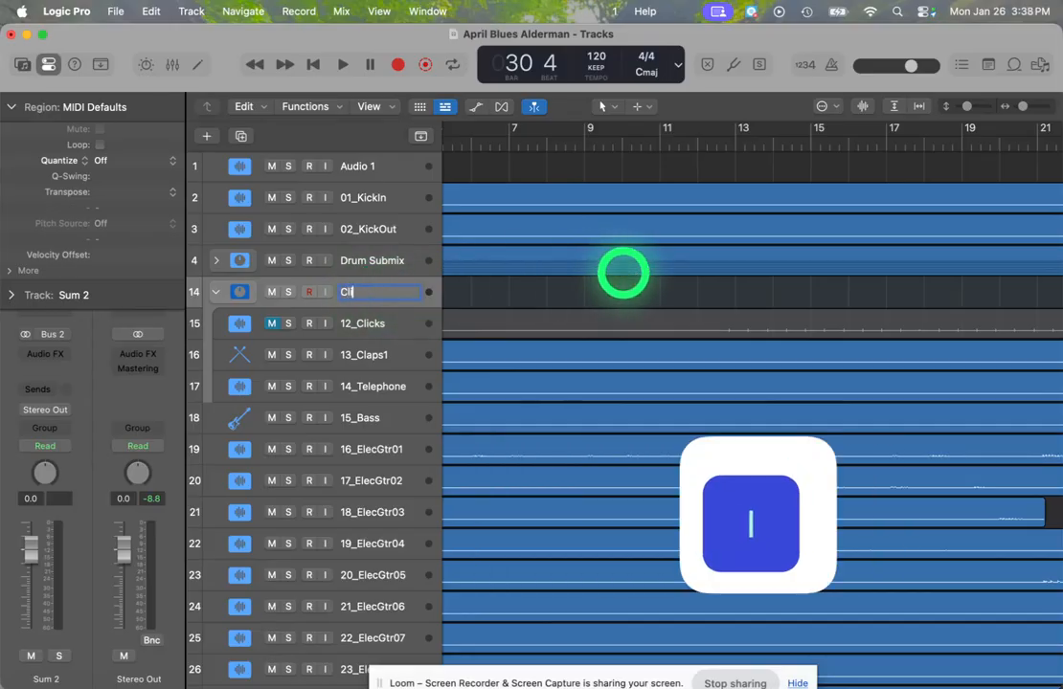
pyautogui.write('ks ')
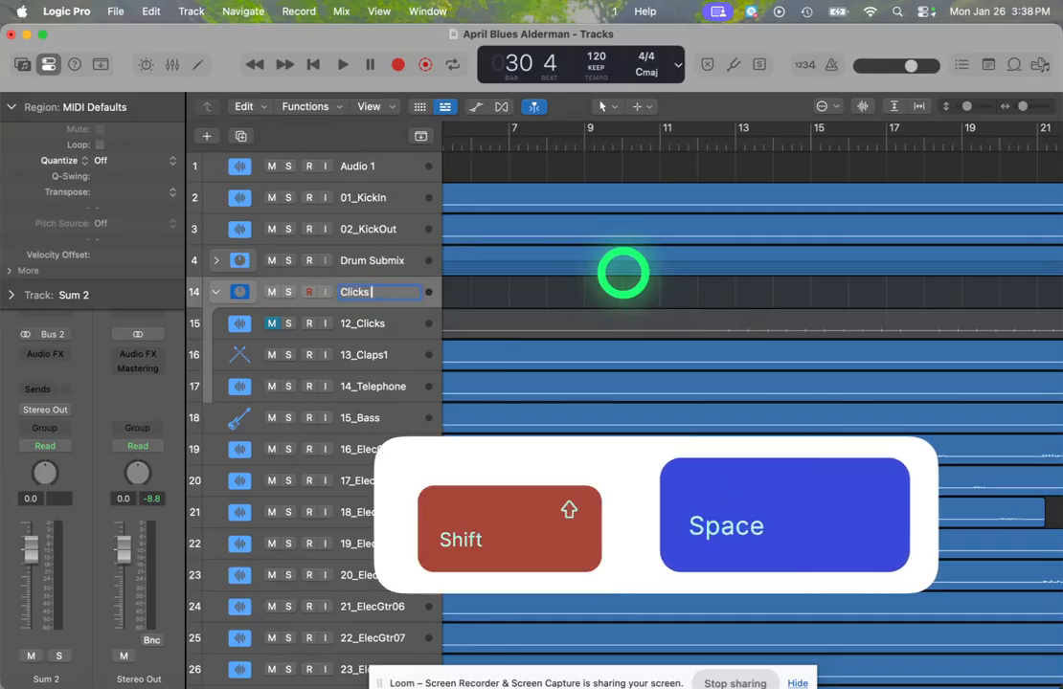
pyautogui.write('Clacks ')
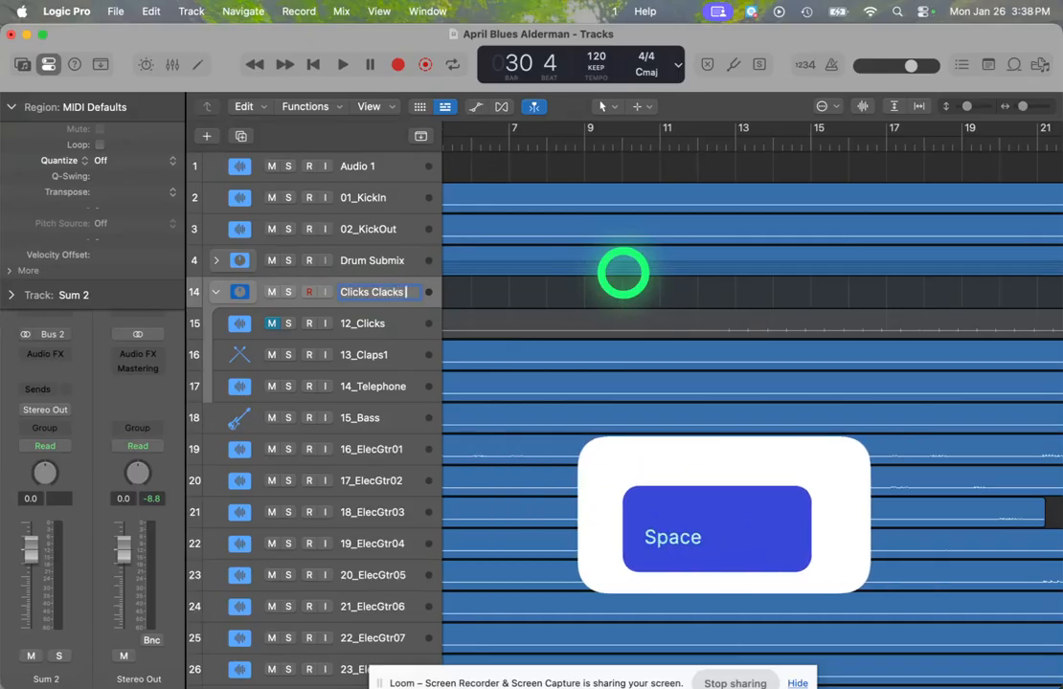
pyautogui.write('and')
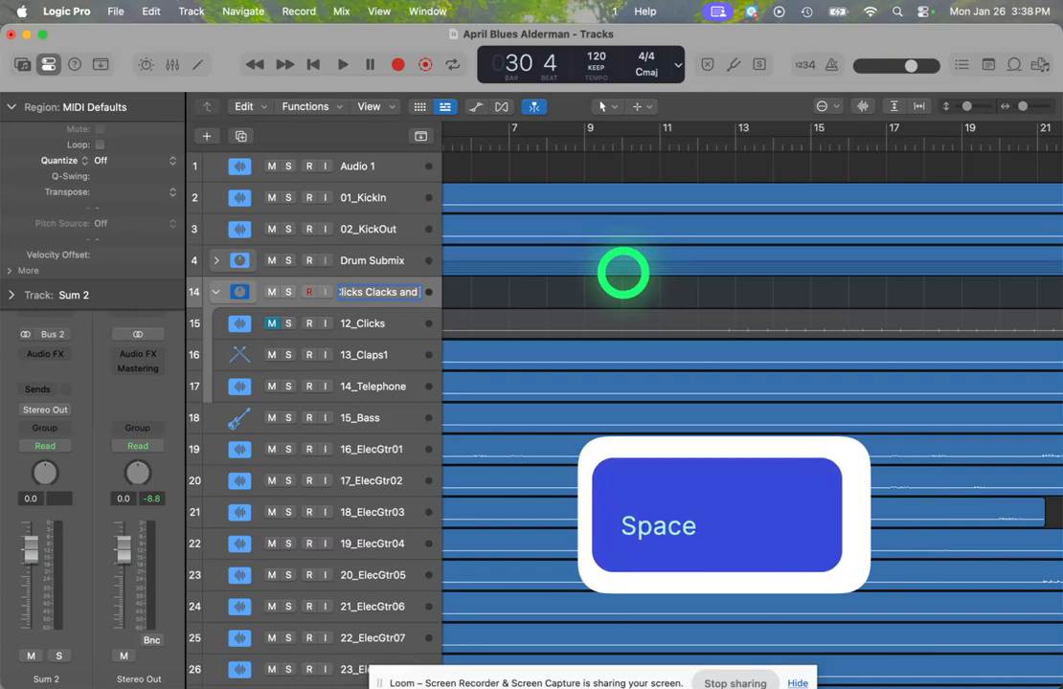
pyautogui.write(' telly')
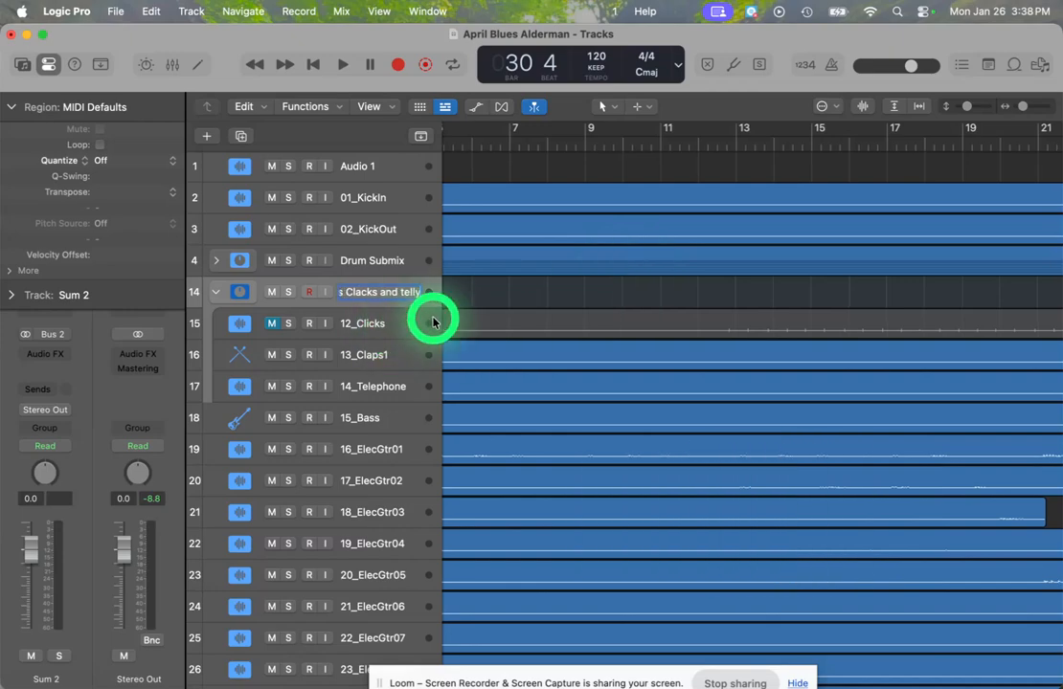
pyautogui.press('Return')
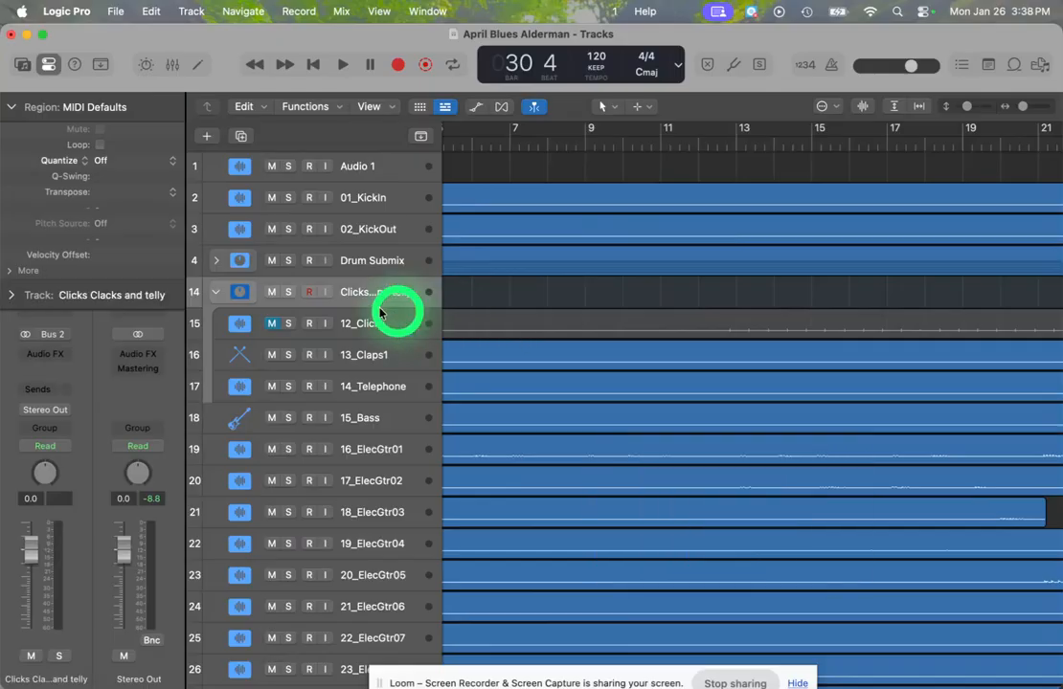
pyautogui.click(218, 292)
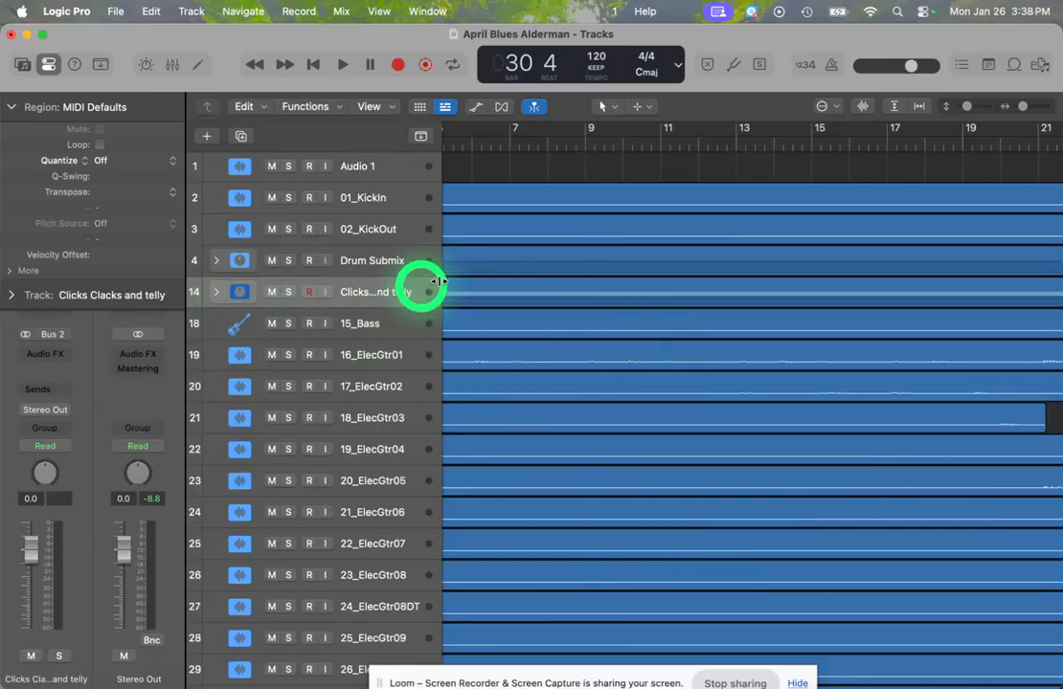
# Move the 15_Bass track up to directly below 02_KickOut, above the Drum Submix stack.
pyautogui.click(211, 332)
pyautogui.moveTo(211, 332); pyautogui.dragTo(208, 261)
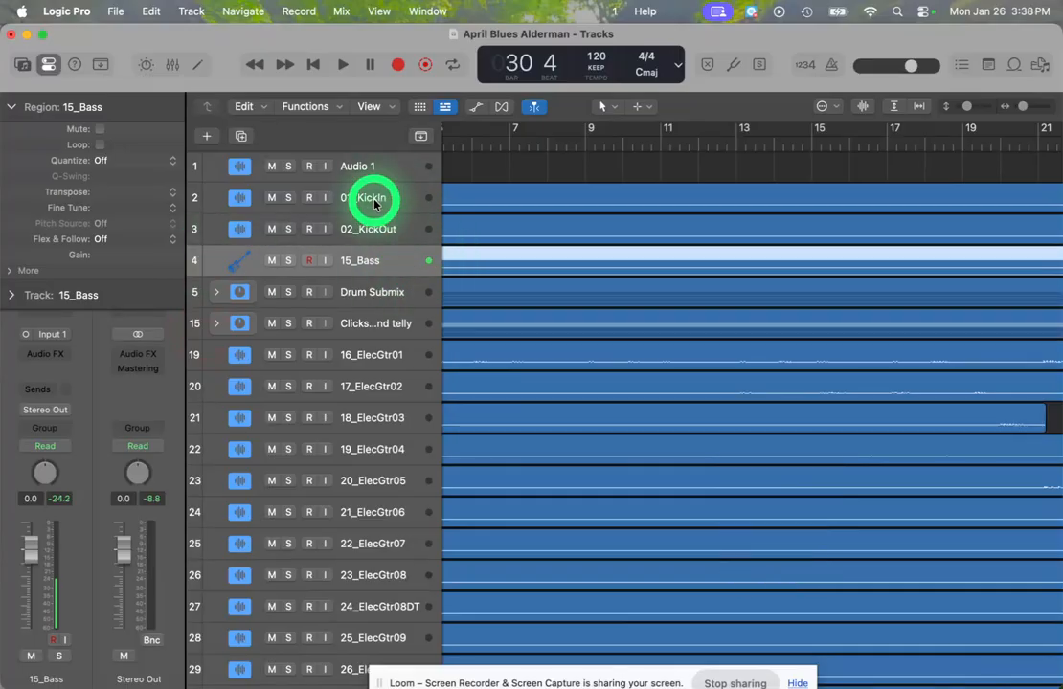
# Group the 01_KickIn, 02_KickOut and 15_Bass tracks into a new summing stack.
pyautogui.hscroll(-1, 403, 203)
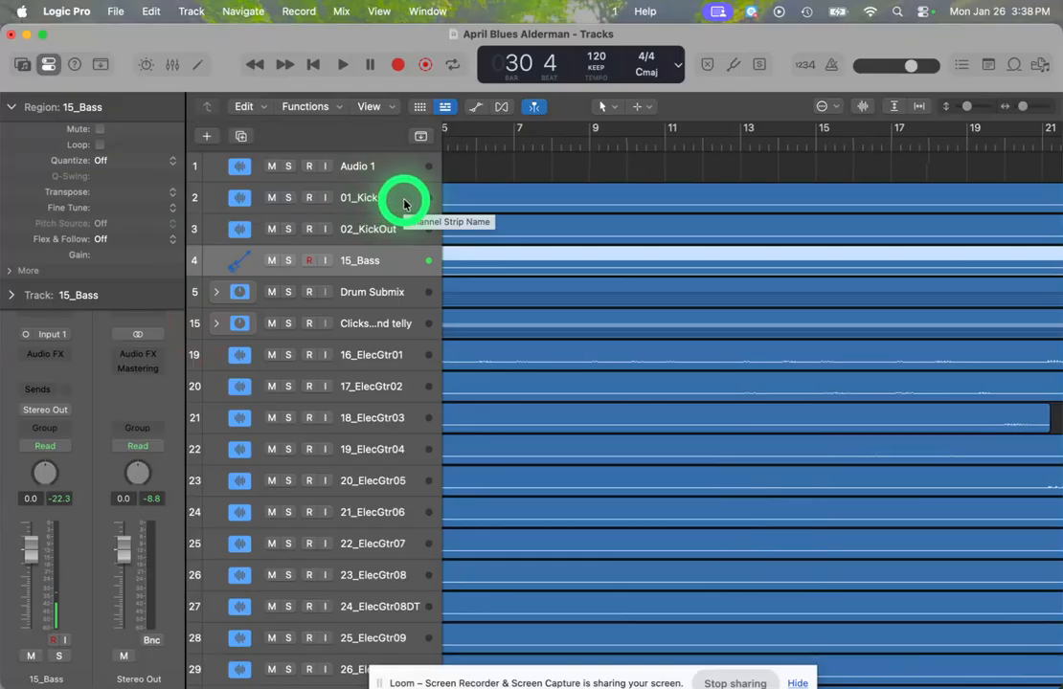
pyautogui.click(403, 203)
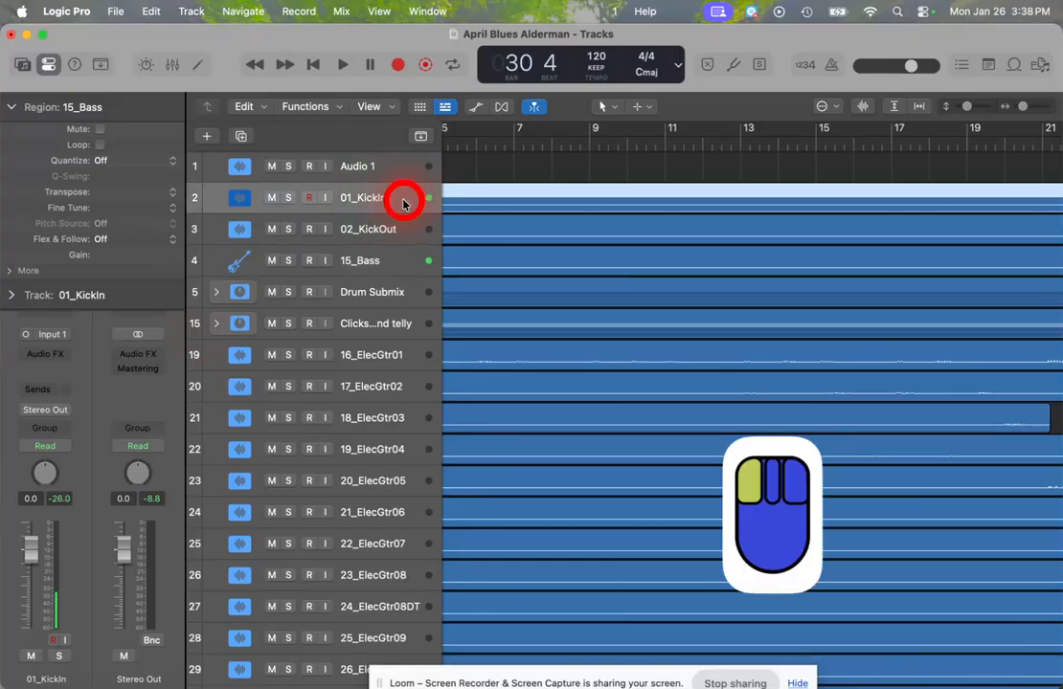
pyautogui.keyDown('shift'); pyautogui.click(397, 266); pyautogui.keyUp('shift')
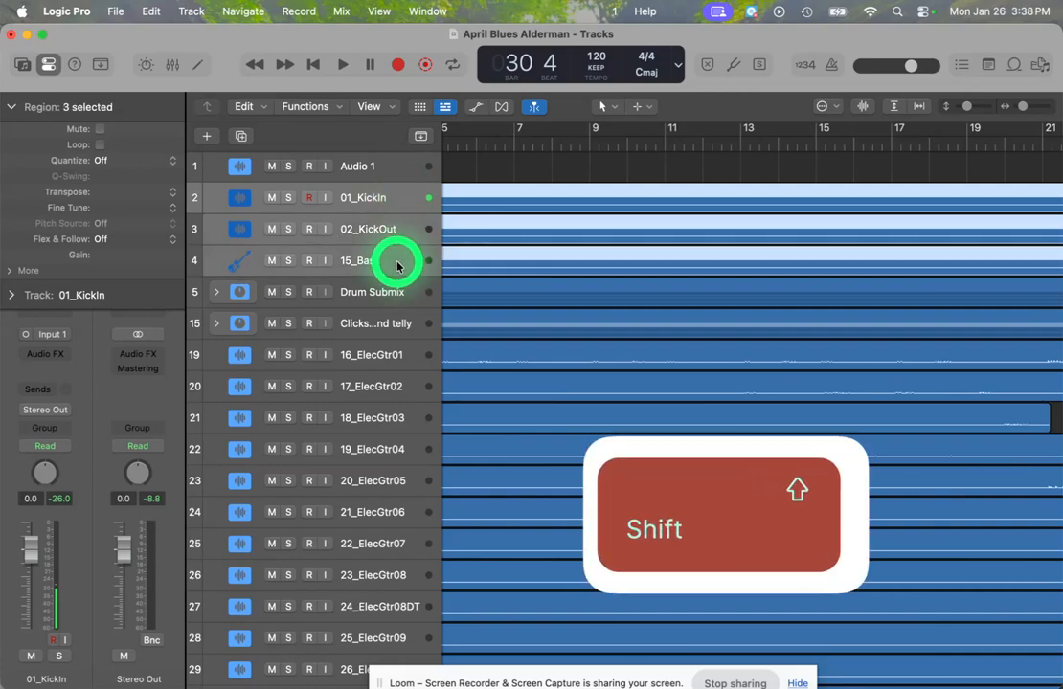
pyautogui.keyDown('ctrl'); pyautogui.click(398, 266); pyautogui.keyUp('ctrl')
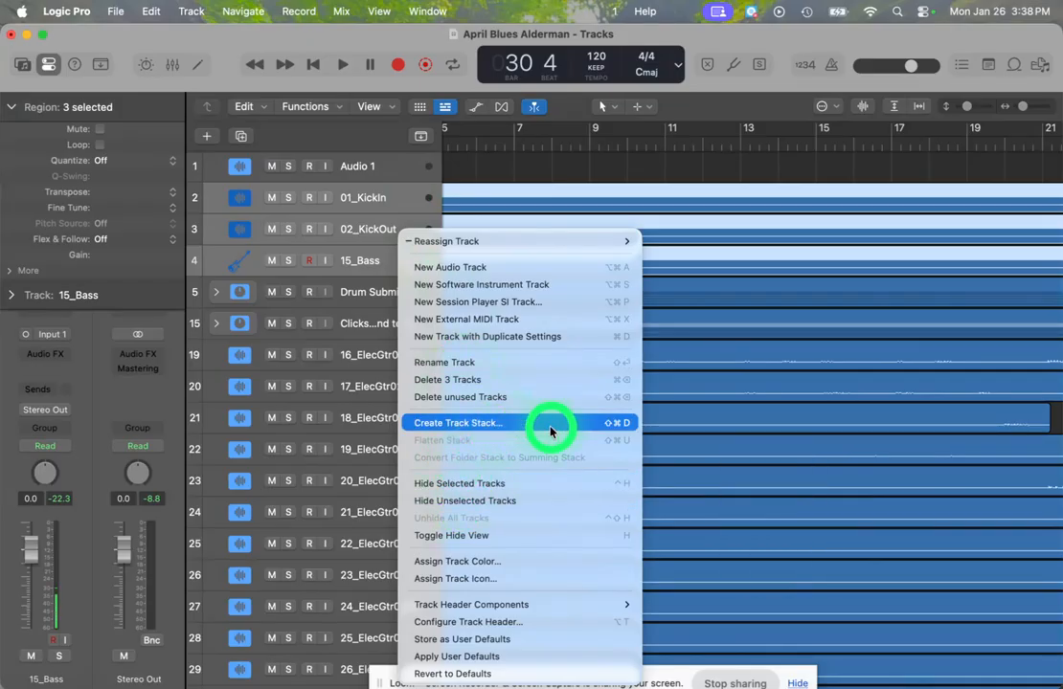
pyautogui.click(508, 430)
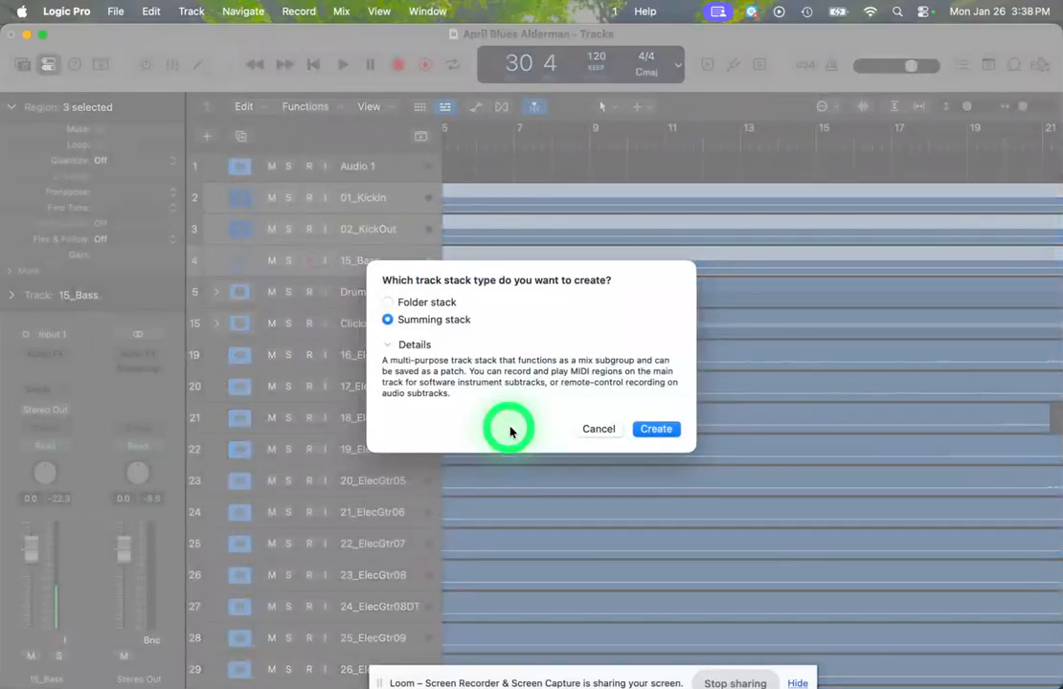
pyautogui.click(660, 430)
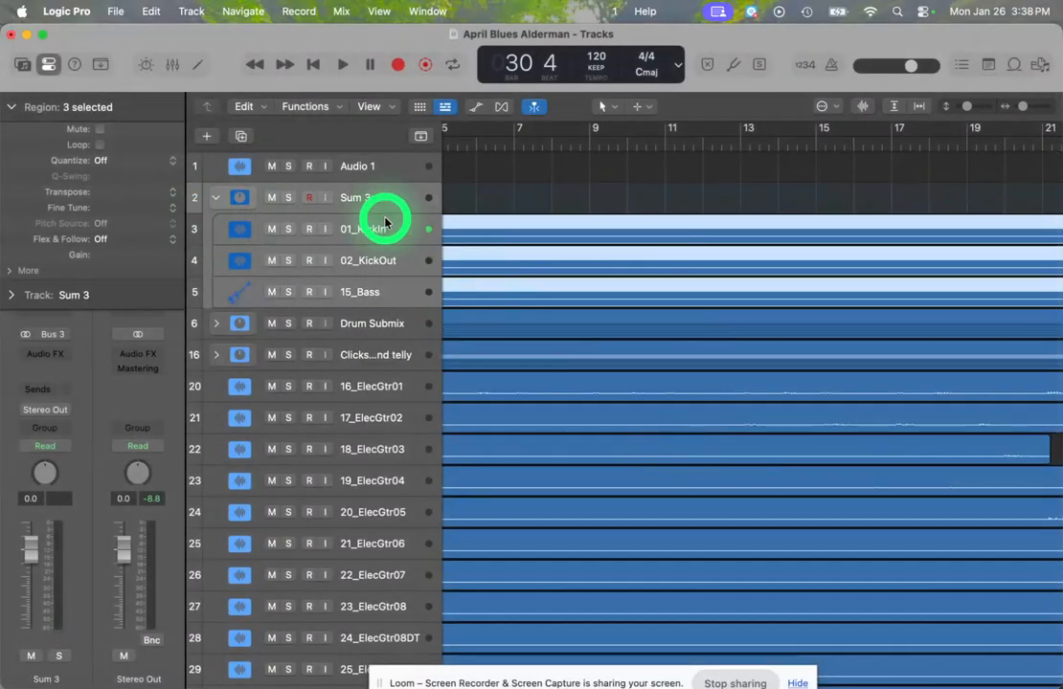
# Rename the stack holding the kick and bass tracks to "Bass and Kick" and collapse it.
pyautogui.doubleClick(357, 198)
pyautogui.doubleClick(362, 200)
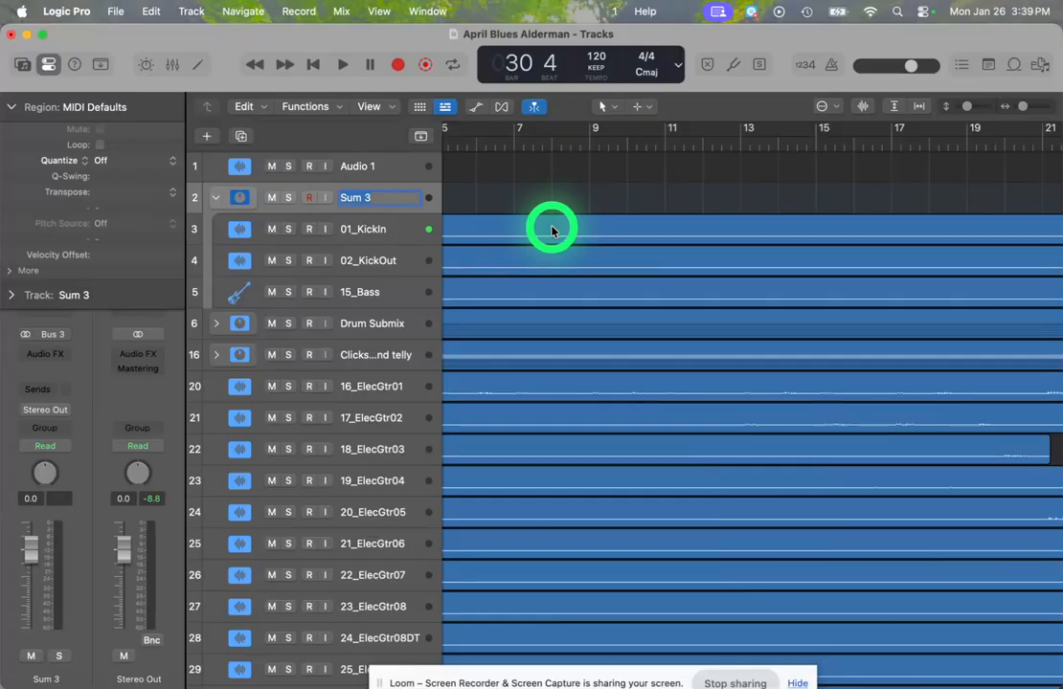
pyautogui.write('Bass a')
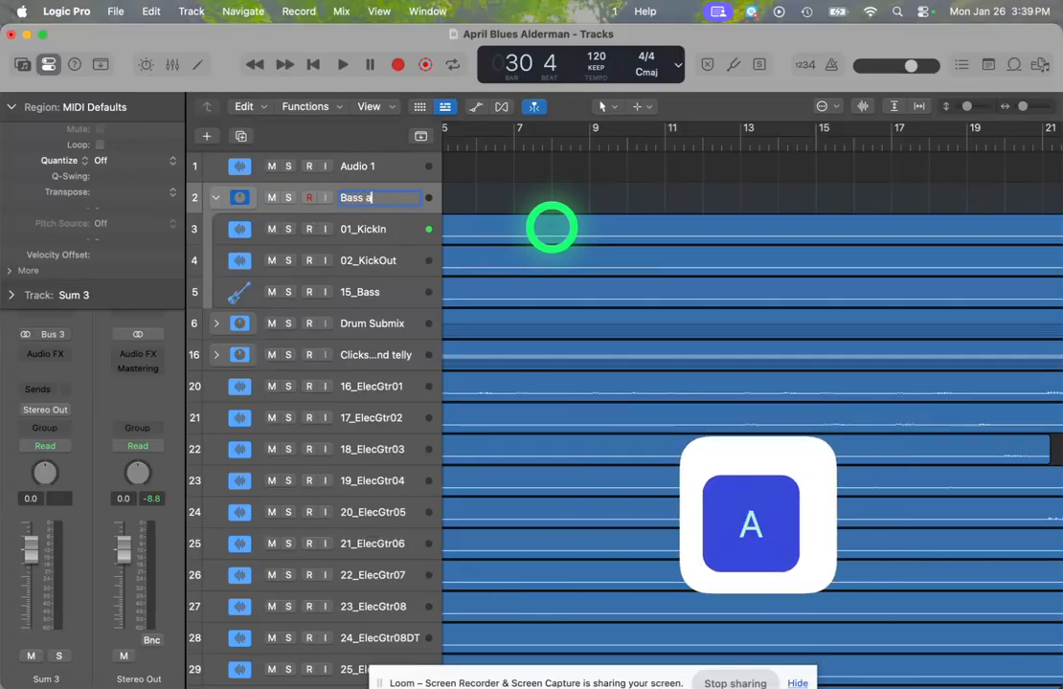
pyautogui.write('nd Kick')
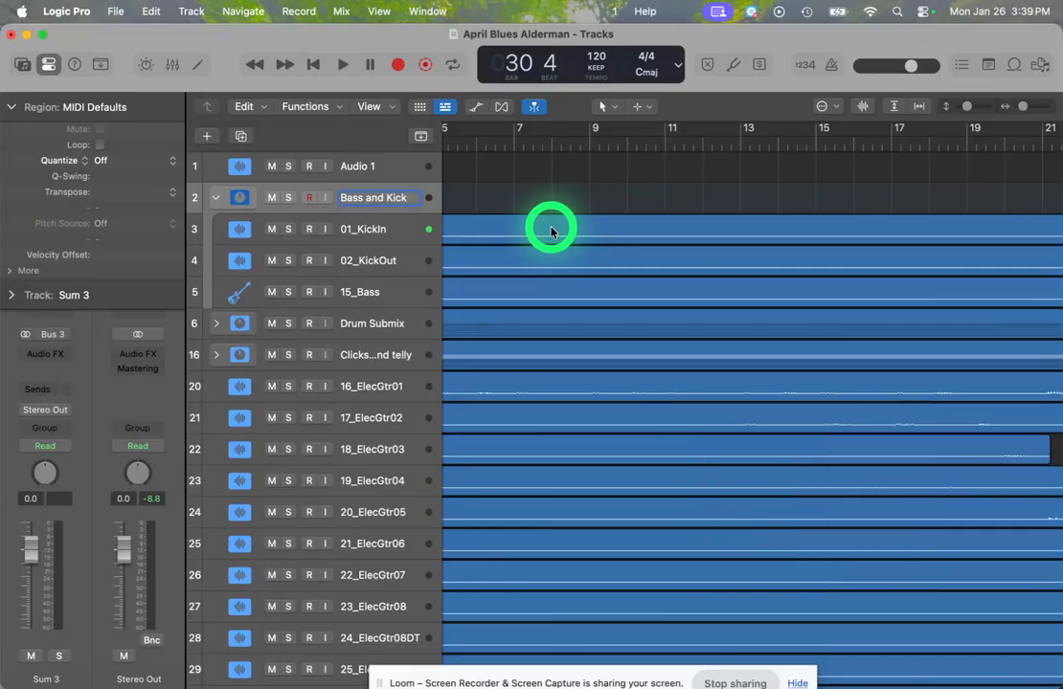
pyautogui.press('Return')
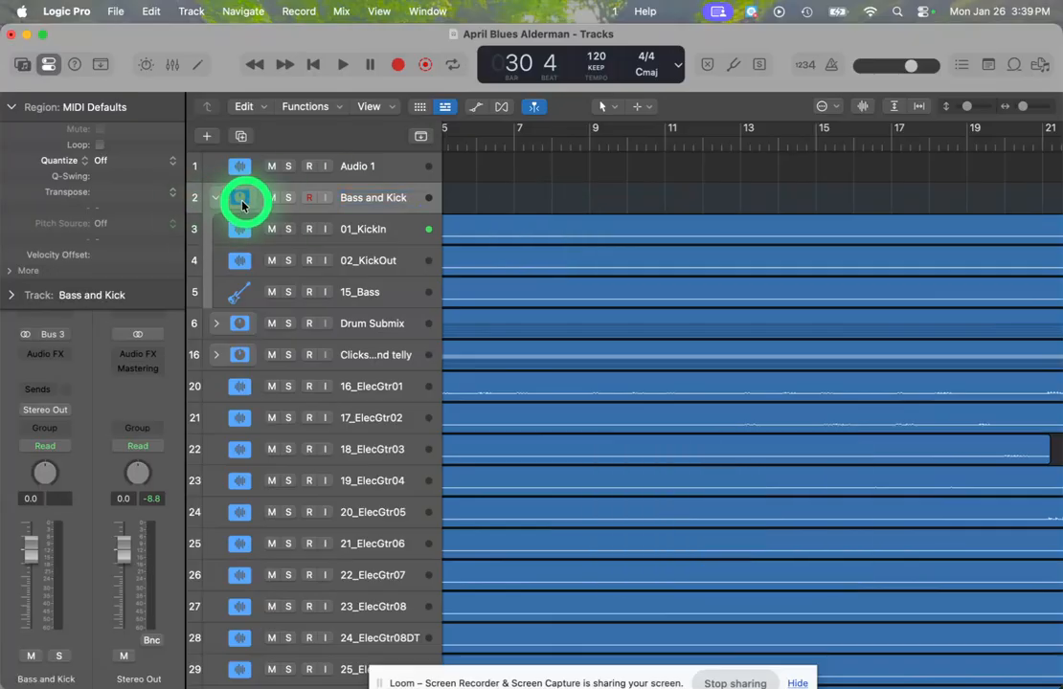
pyautogui.click(217, 200)
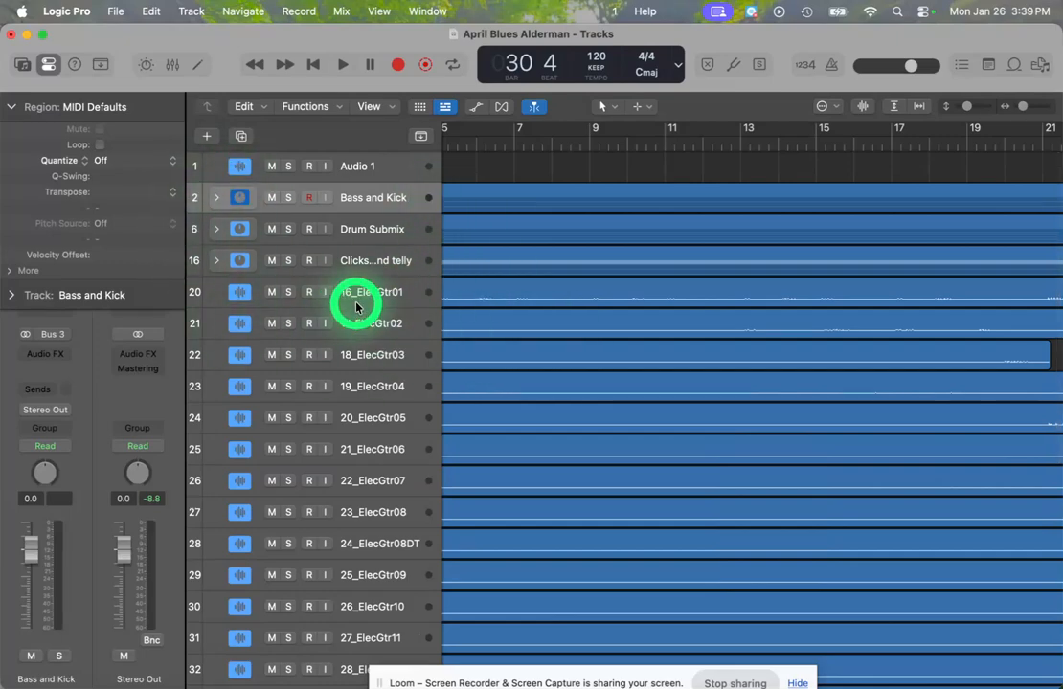
# Group all electric guitar tracks from 16_ElecGtr01 through 28_ElecGtr12 into a new summing stack.
pyautogui.click(407, 301)
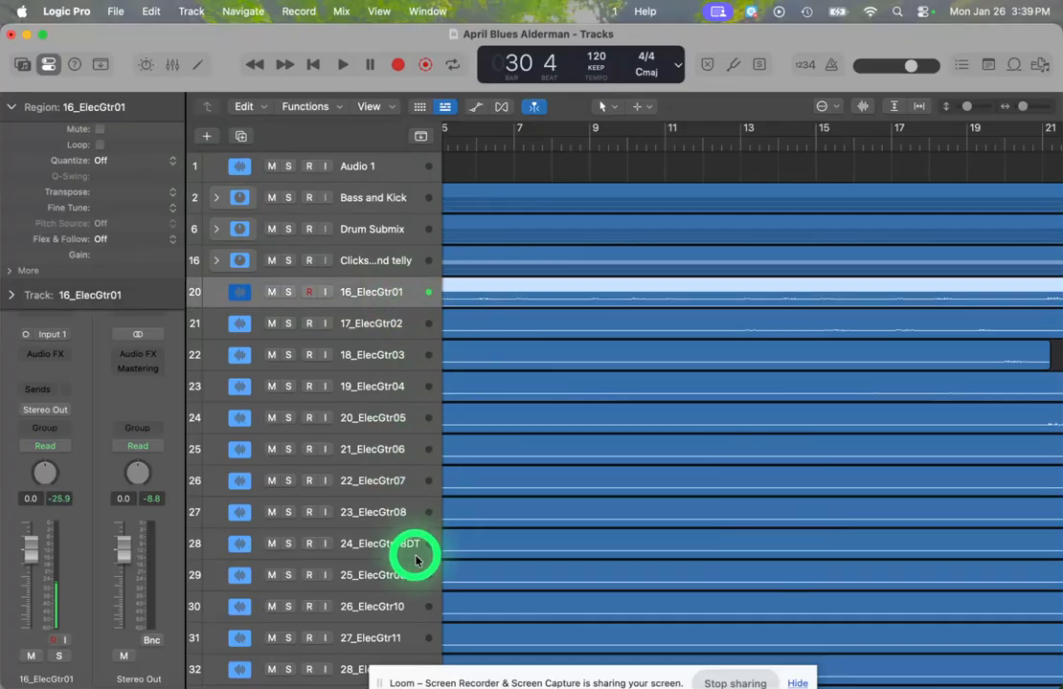
pyautogui.scroll(-5, 399, 629)
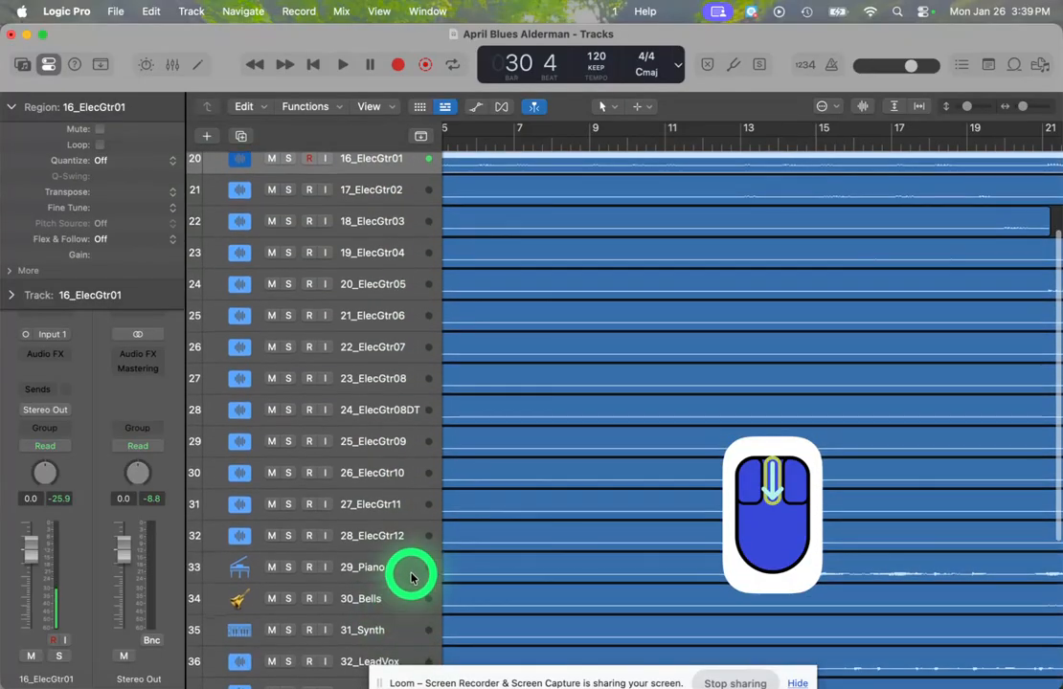
pyautogui.scroll(-1, 413, 546)
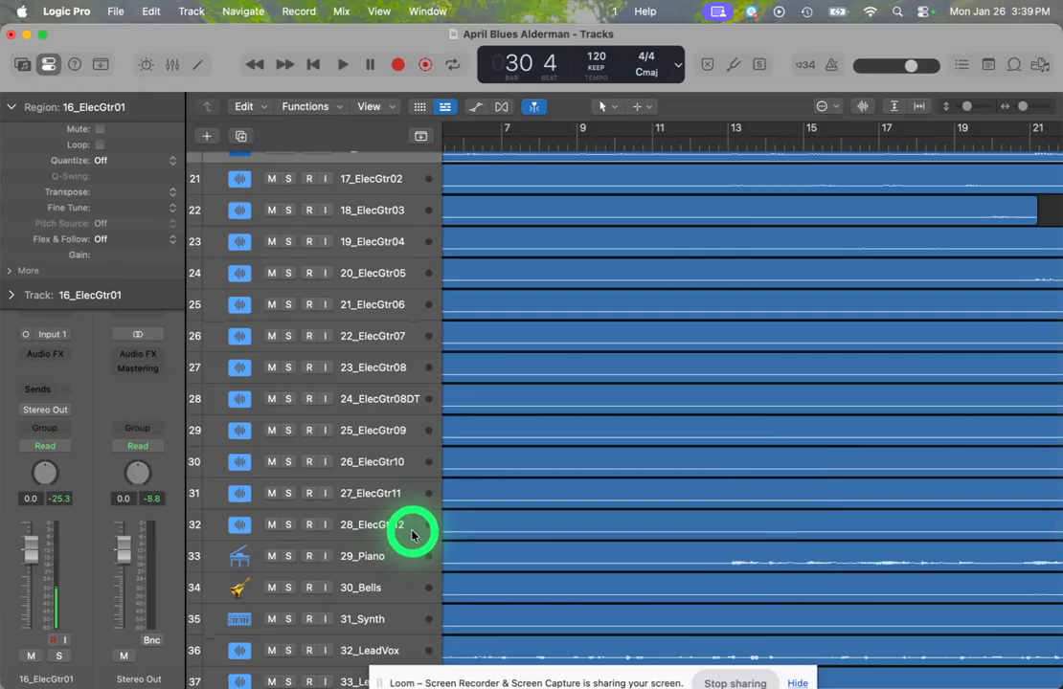
pyautogui.keyDown('shift'); pyautogui.click(411, 534); pyautogui.keyUp('shift')
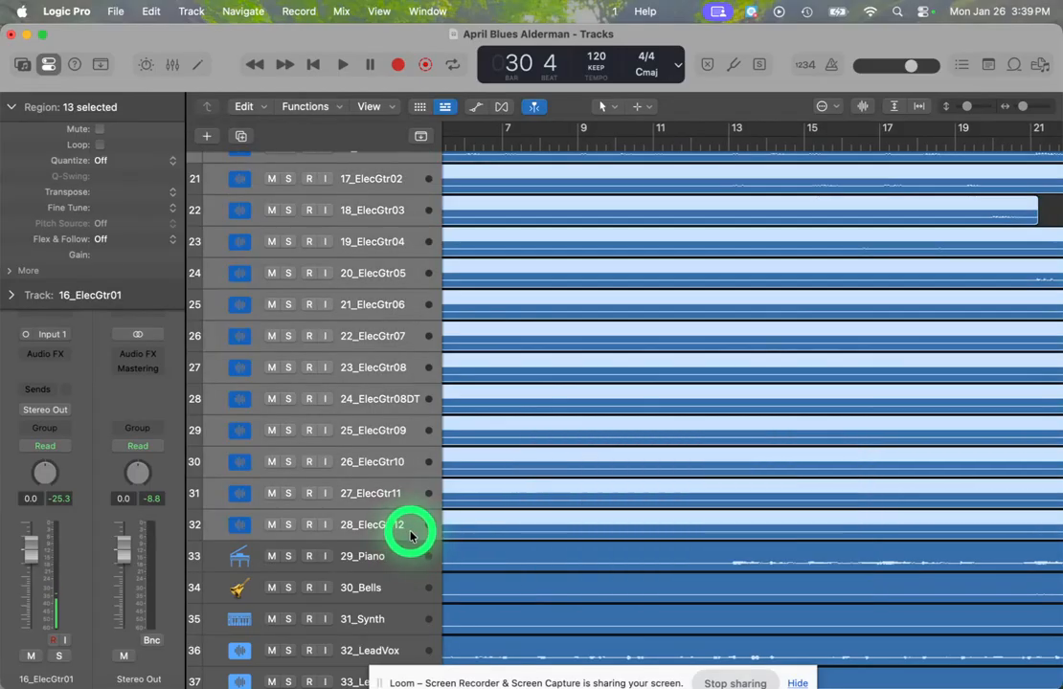
pyautogui.keyDown('ctrl'); pyautogui.click(360, 320); pyautogui.keyUp('ctrl')
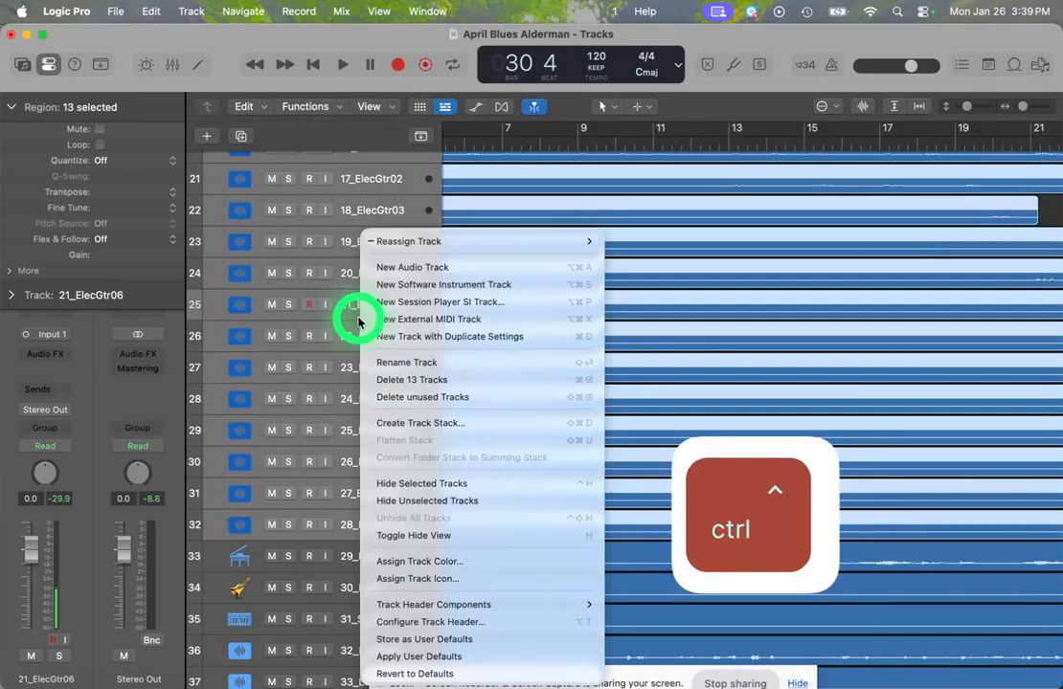
pyautogui.click(436, 424)
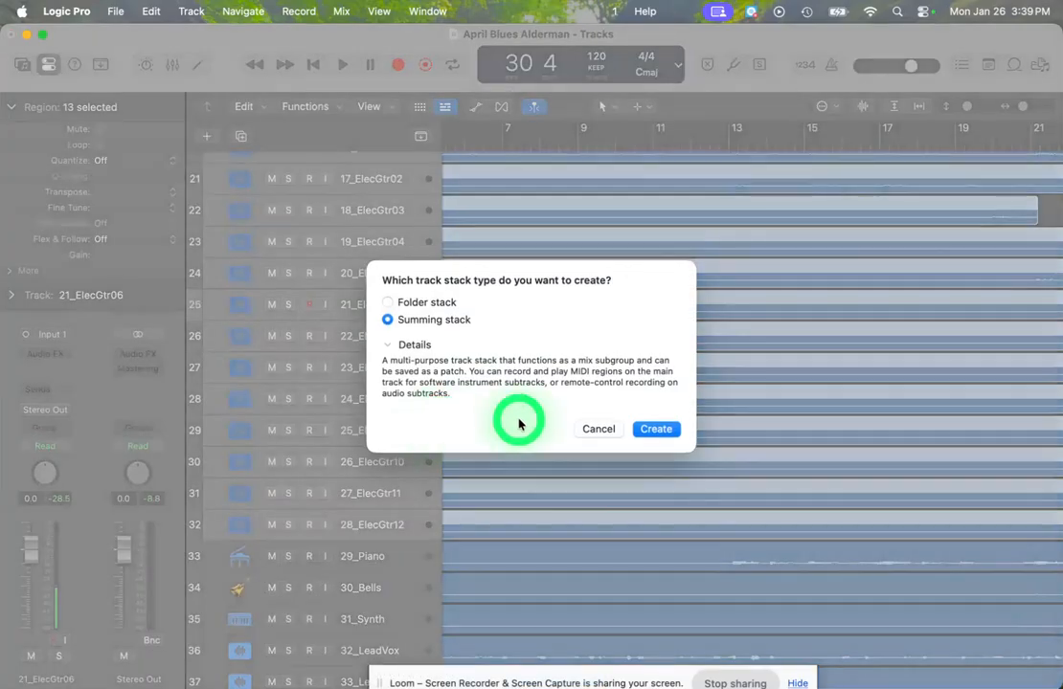
pyautogui.click(656, 428)
# Rename the stack holding the electric guitar tracks to "Guitars" and collapse it.
pyautogui.scroll(5, 356, 372)
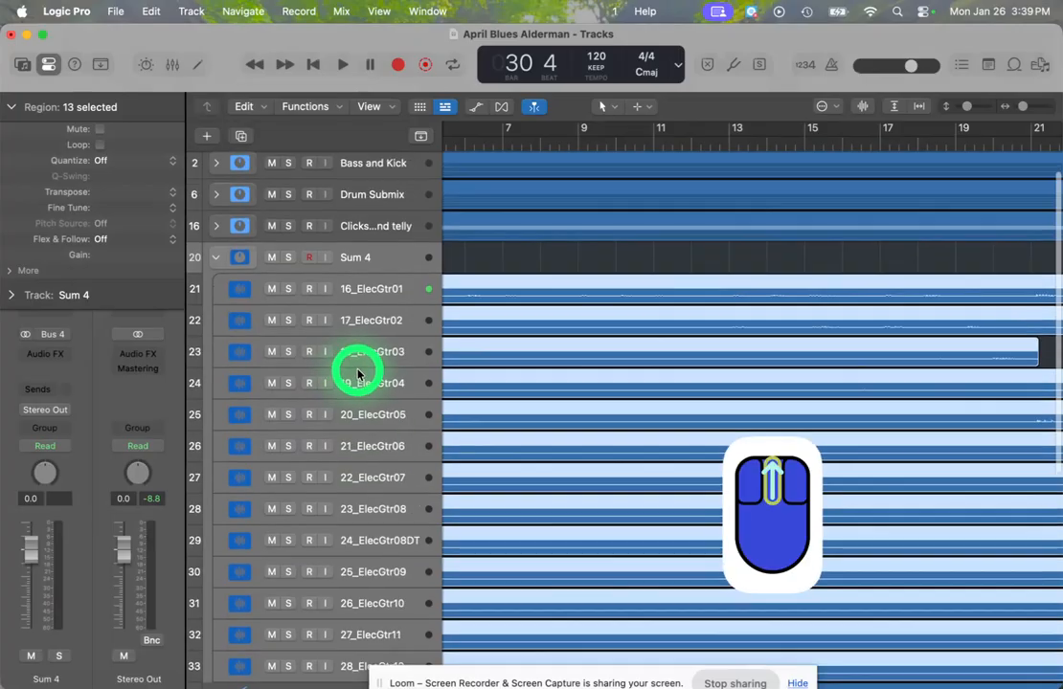
pyautogui.doubleClick(356, 293)
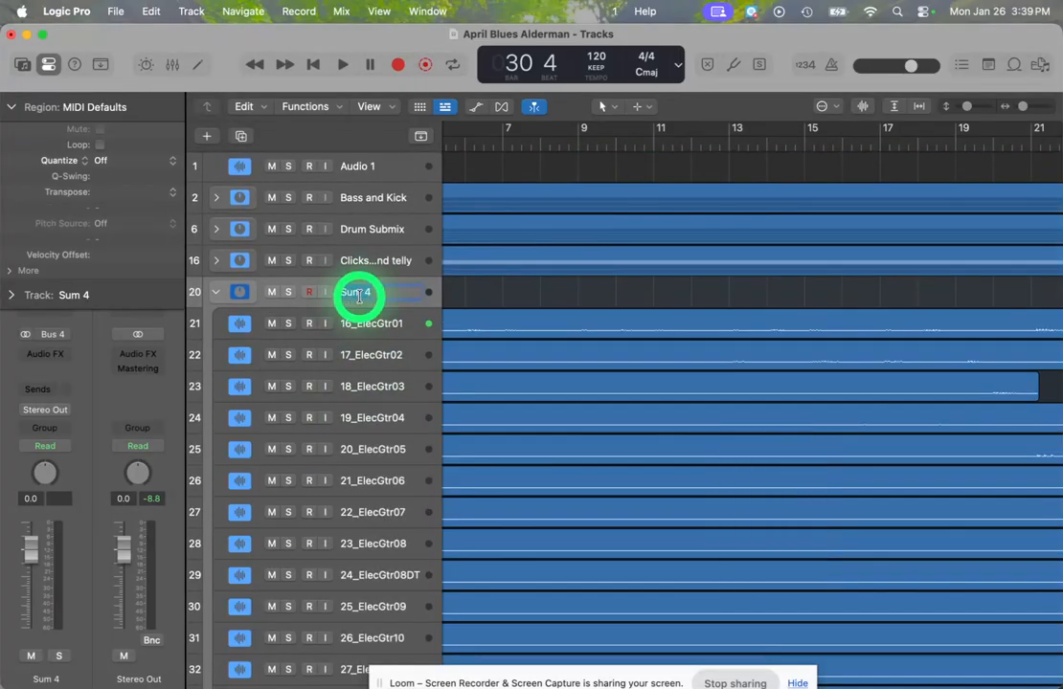
pyautogui.write('Gui')
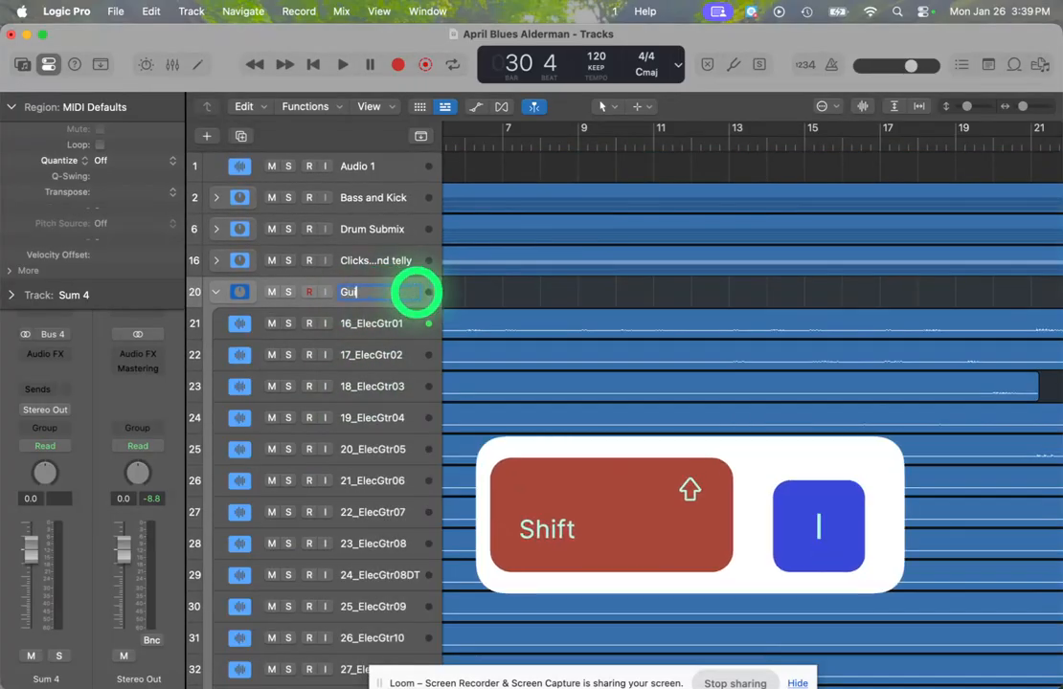
pyautogui.write('tars')
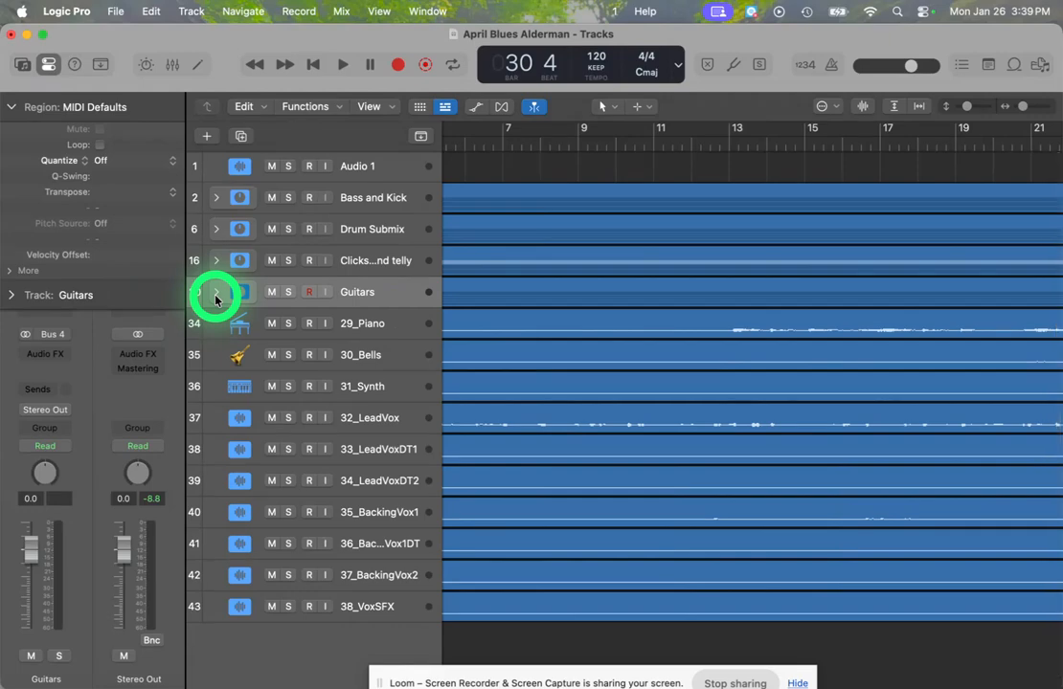
# Group the 29_Piano, 30_Bells and 31_Synth tracks into a new summing stack.
pyautogui.click(399, 331)
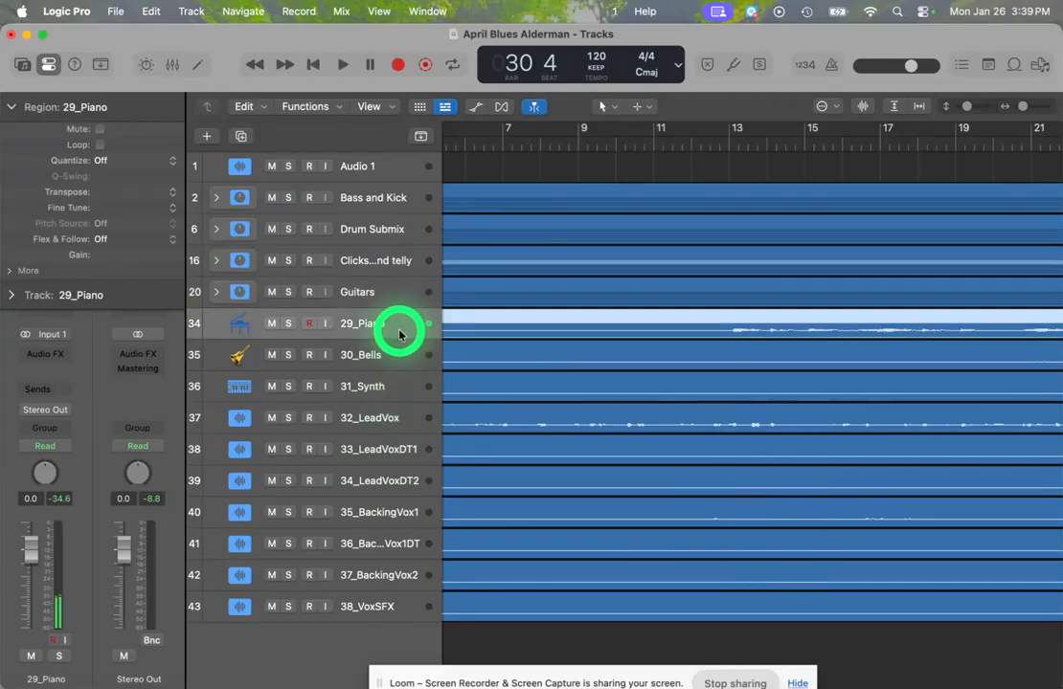
pyautogui.keyDown('shift'); pyautogui.click(398, 392); pyautogui.keyUp('shift')
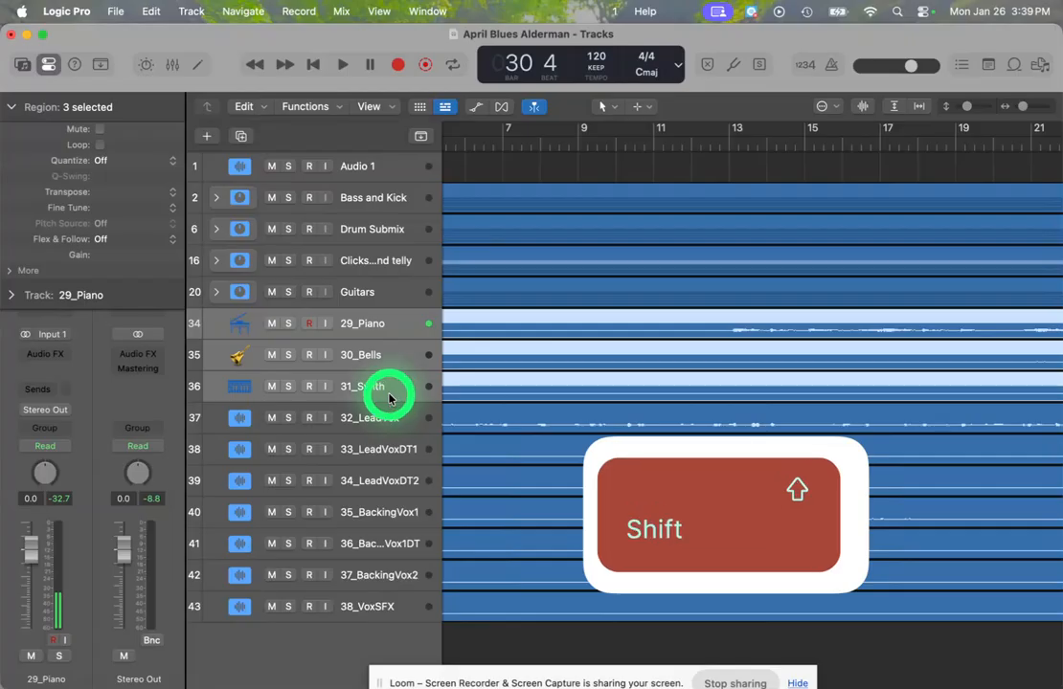
pyautogui.keyDown('ctrl'); pyautogui.click(391, 330); pyautogui.keyUp('ctrl')
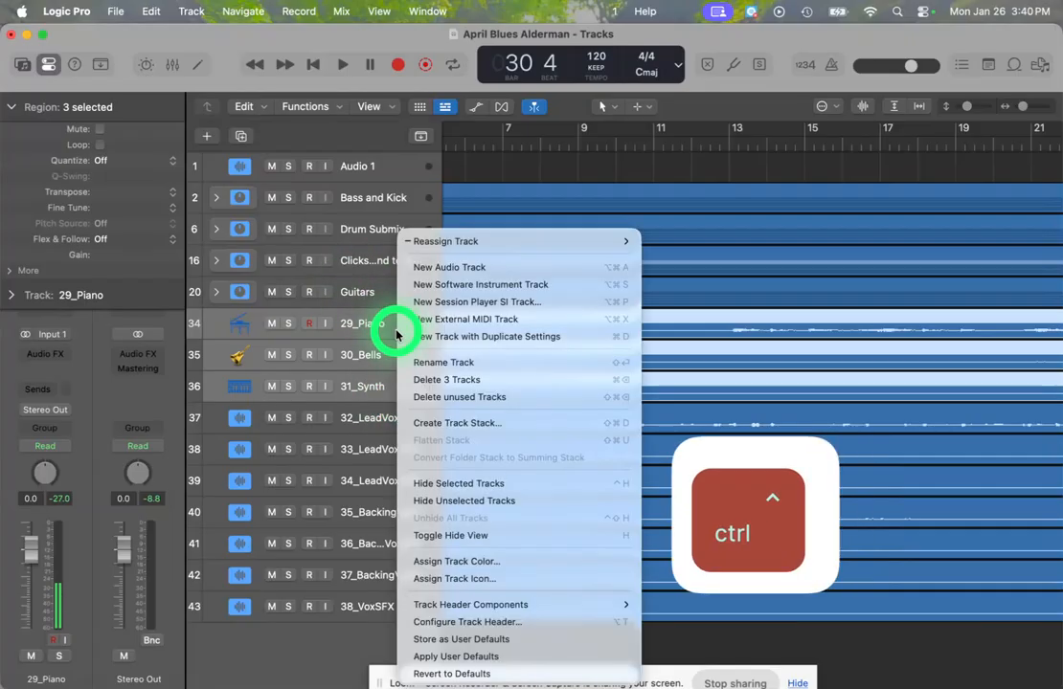
pyautogui.click(495, 430)
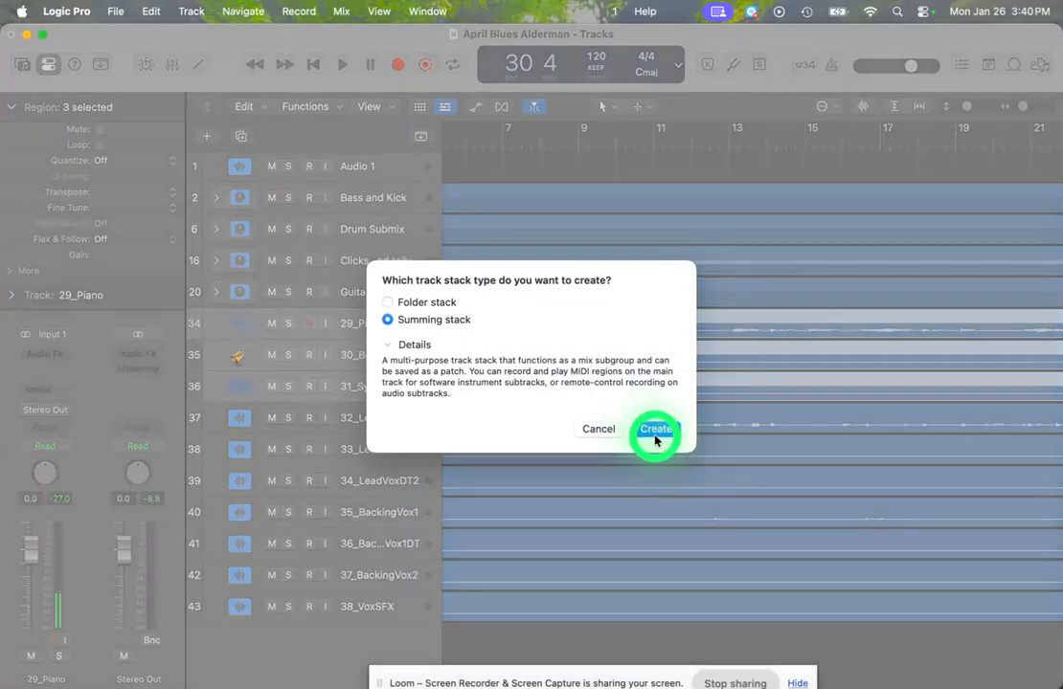
pyautogui.click(643, 431)
# Rename the stack holding the piano, bells and synth tracks to "Keyboards" and collapse it.
pyautogui.doubleClick(362, 324)
pyautogui.write('Keyboards')
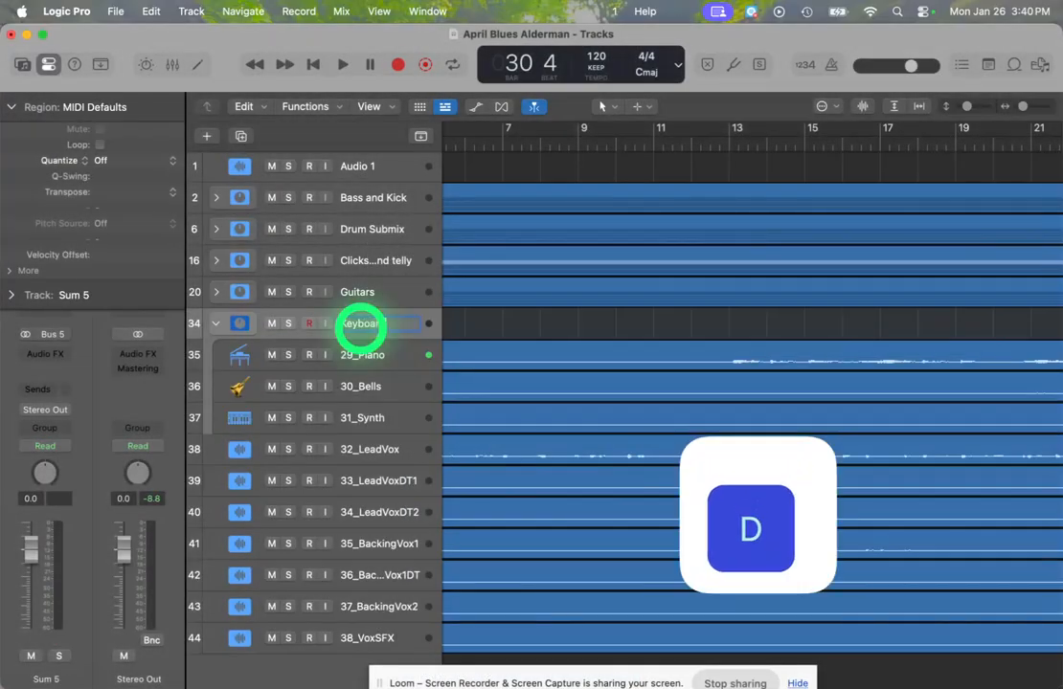
pyautogui.click(214, 324)
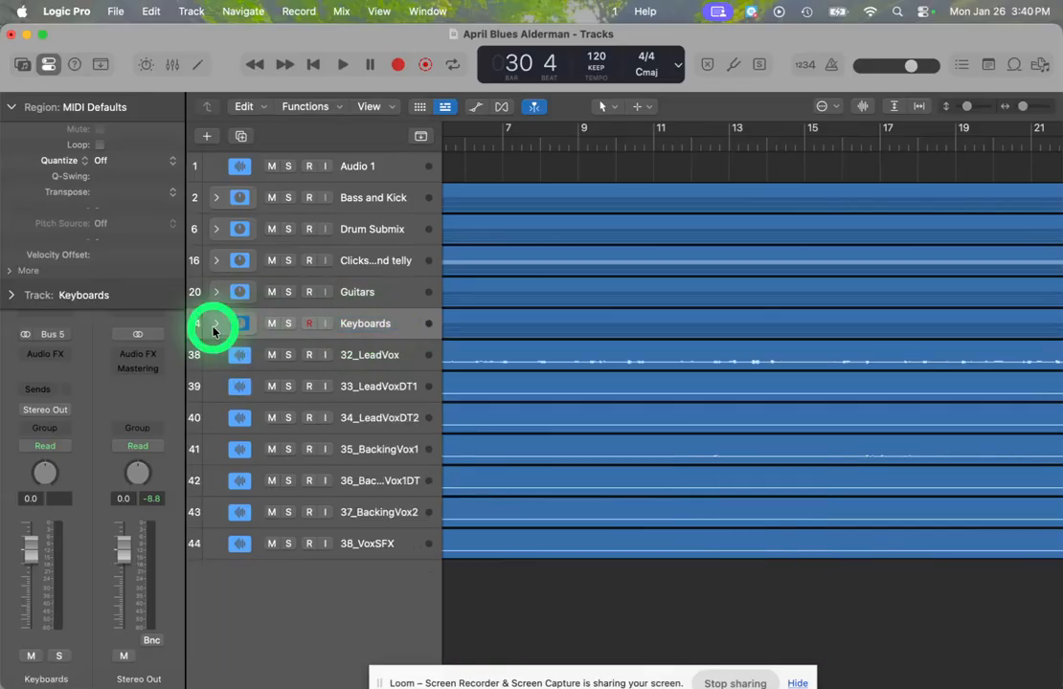
# Group all vocal tracks from 32_LeadVox through 38_VoxSFX into a new summing stack.
pyautogui.click(407, 365)
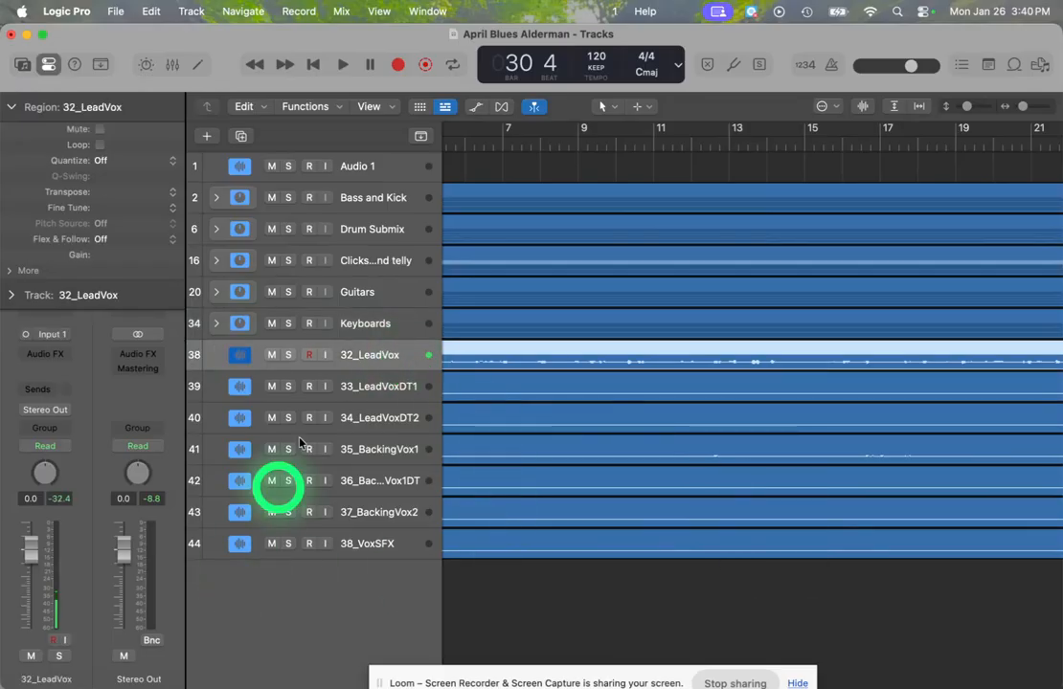
pyautogui.keyDown('shift'); pyautogui.click(411, 550); pyautogui.keyUp('shift')
pyautogui.keyDown('ctrl'); pyautogui.click(412, 550); pyautogui.keyUp('ctrl')
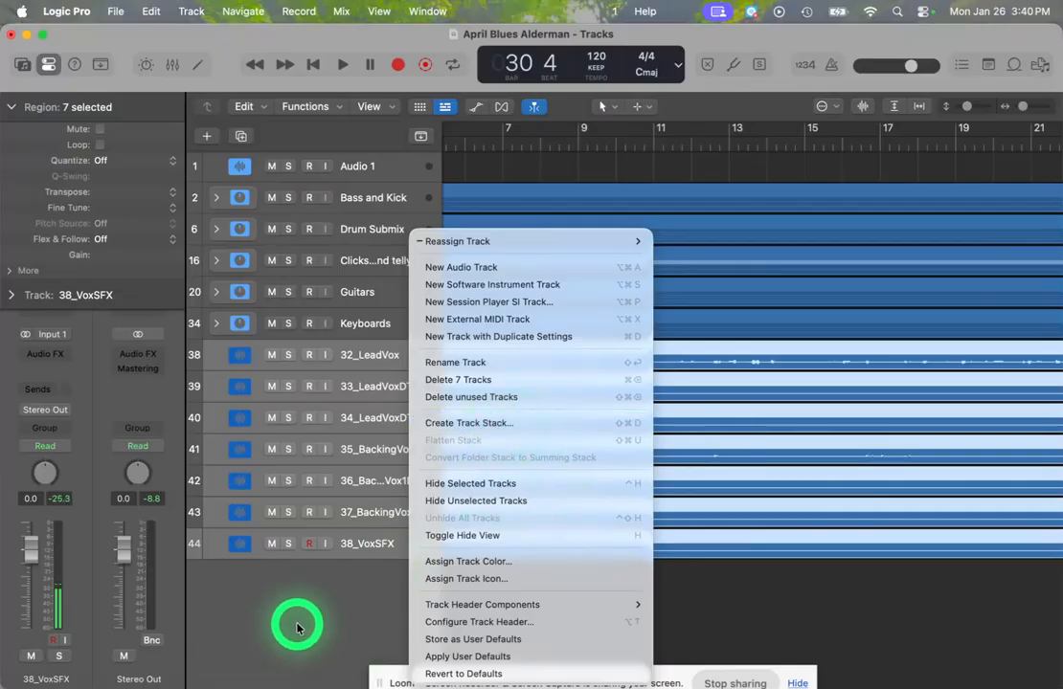
pyautogui.click(218, 371)
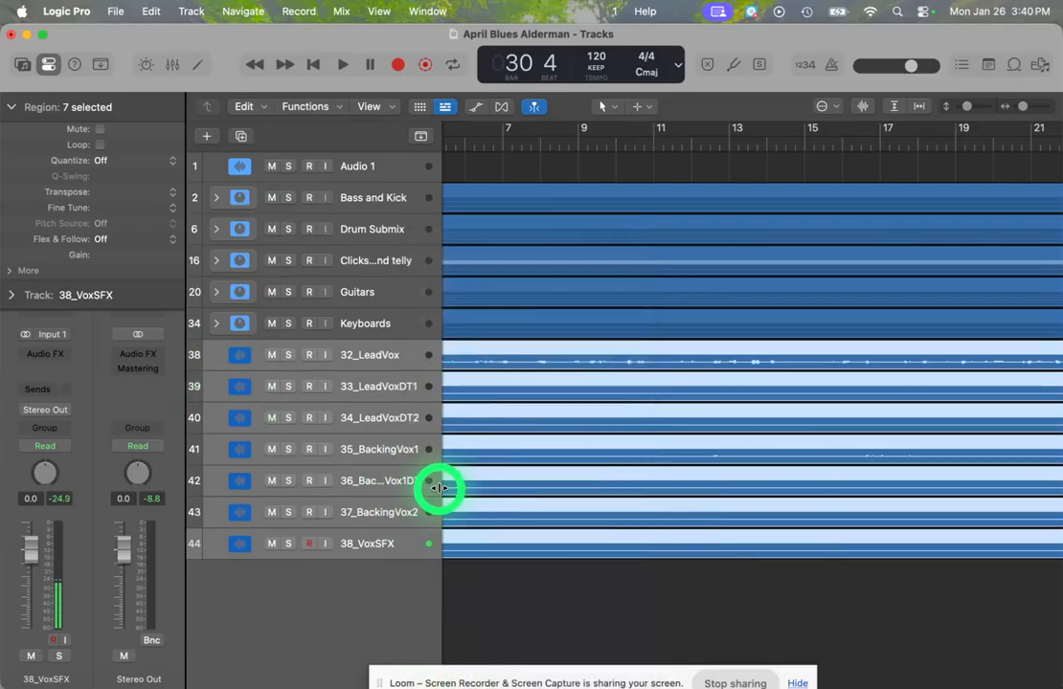
pyautogui.press('shift+super+d')
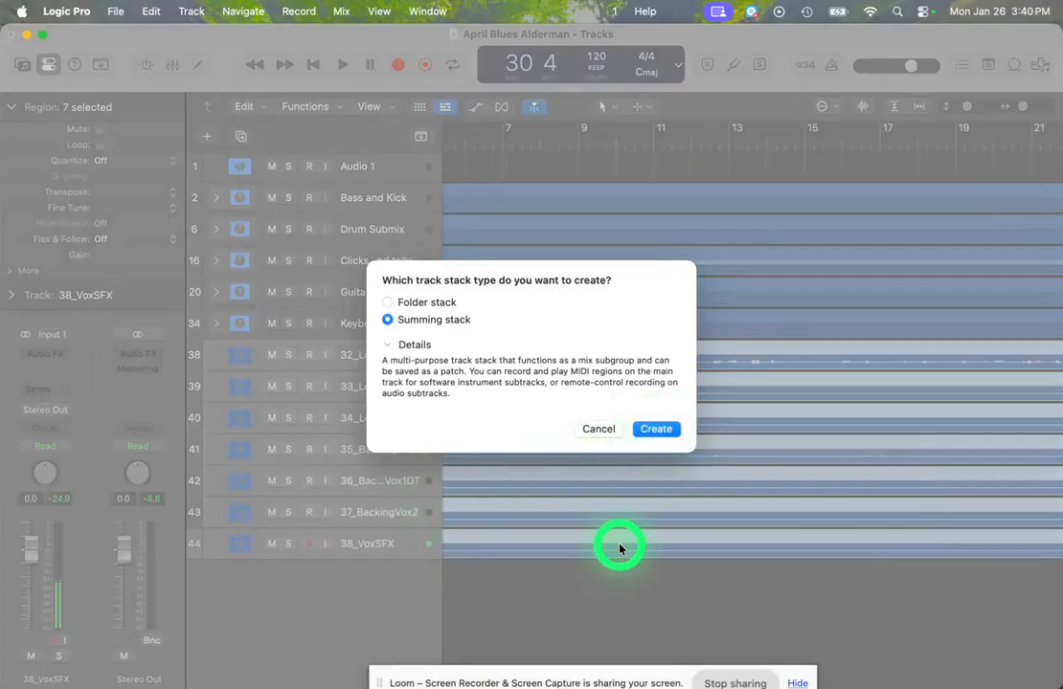
pyautogui.press('Return')
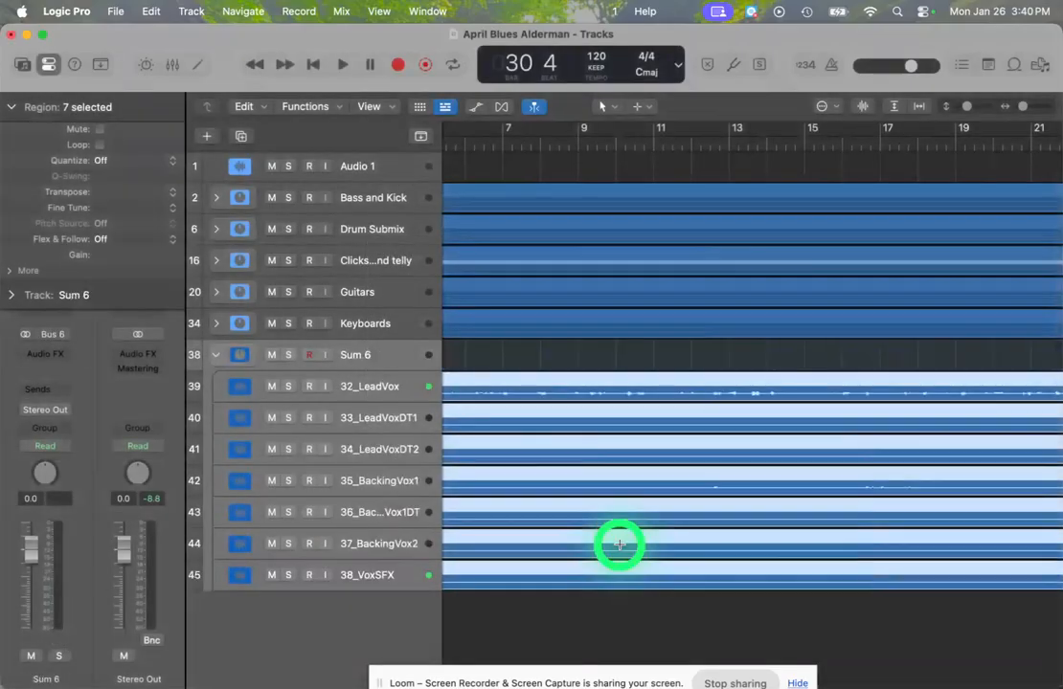
# Rename the stack holding the lead, backing and effect vocal tracks to "Vocals" and collapse it.
pyautogui.click(372, 361)
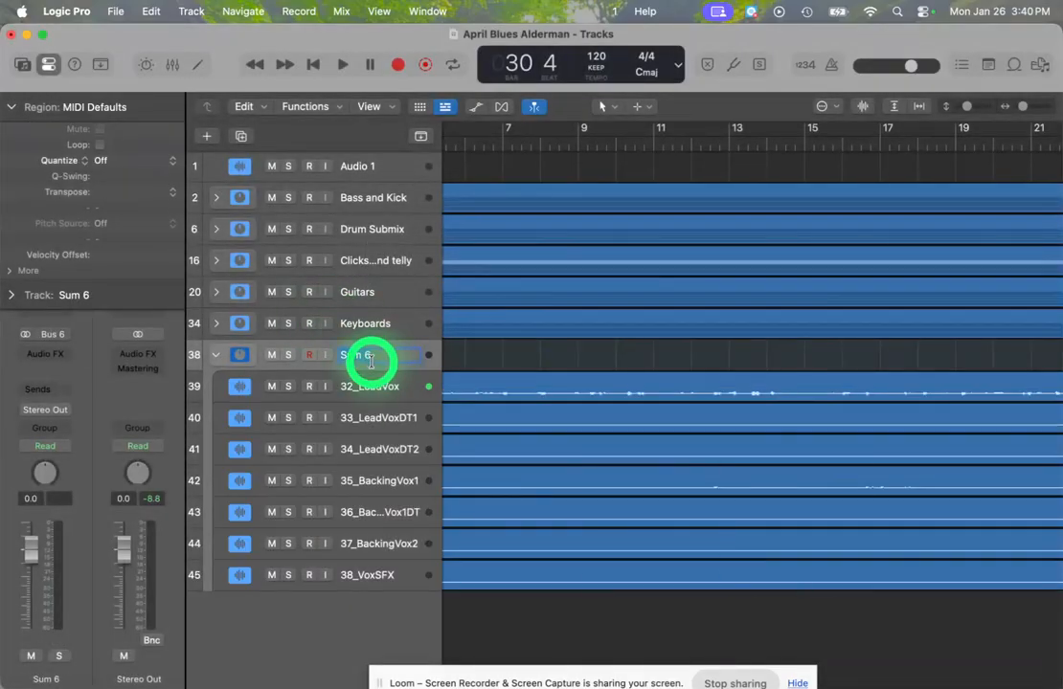
pyautogui.write('Vocals')
pyautogui.click(215, 356)
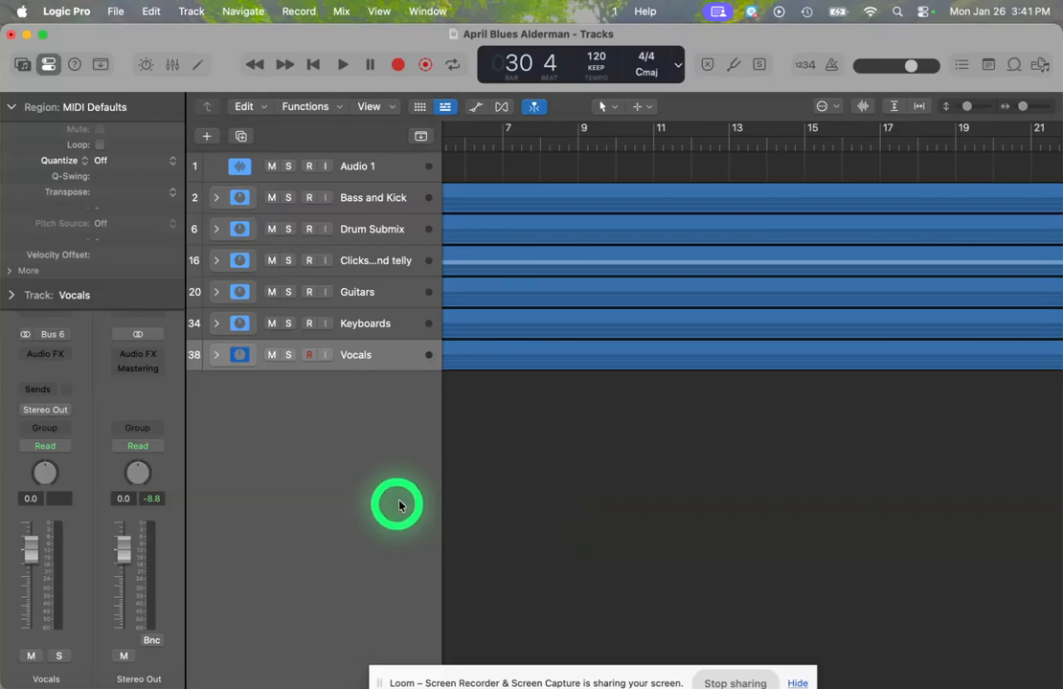
pyautogui.click(528, 458)
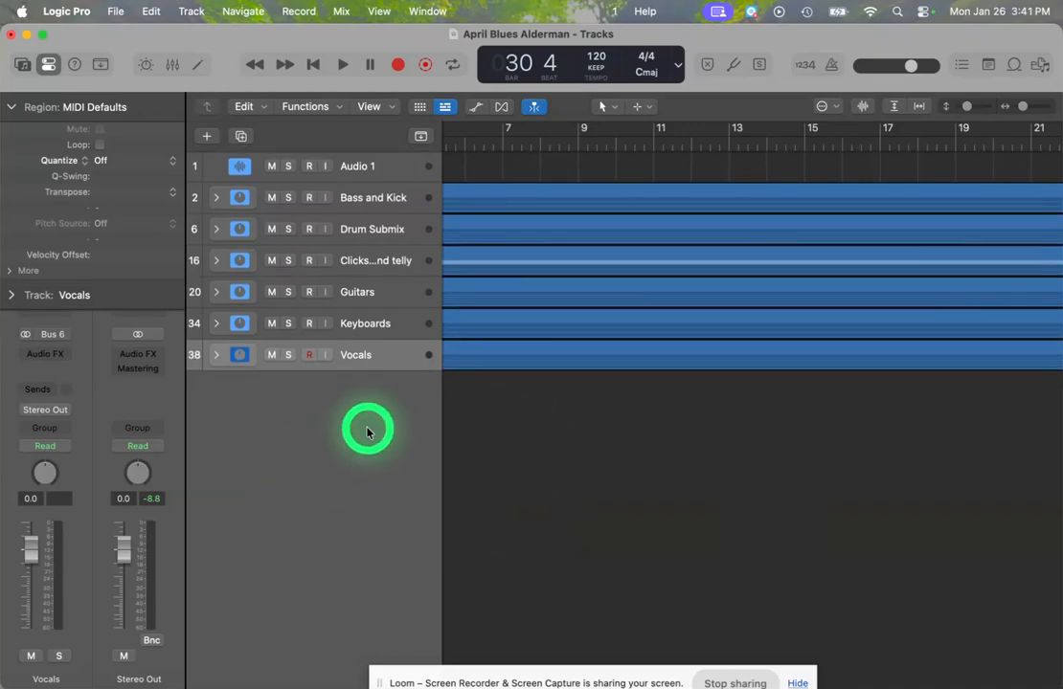